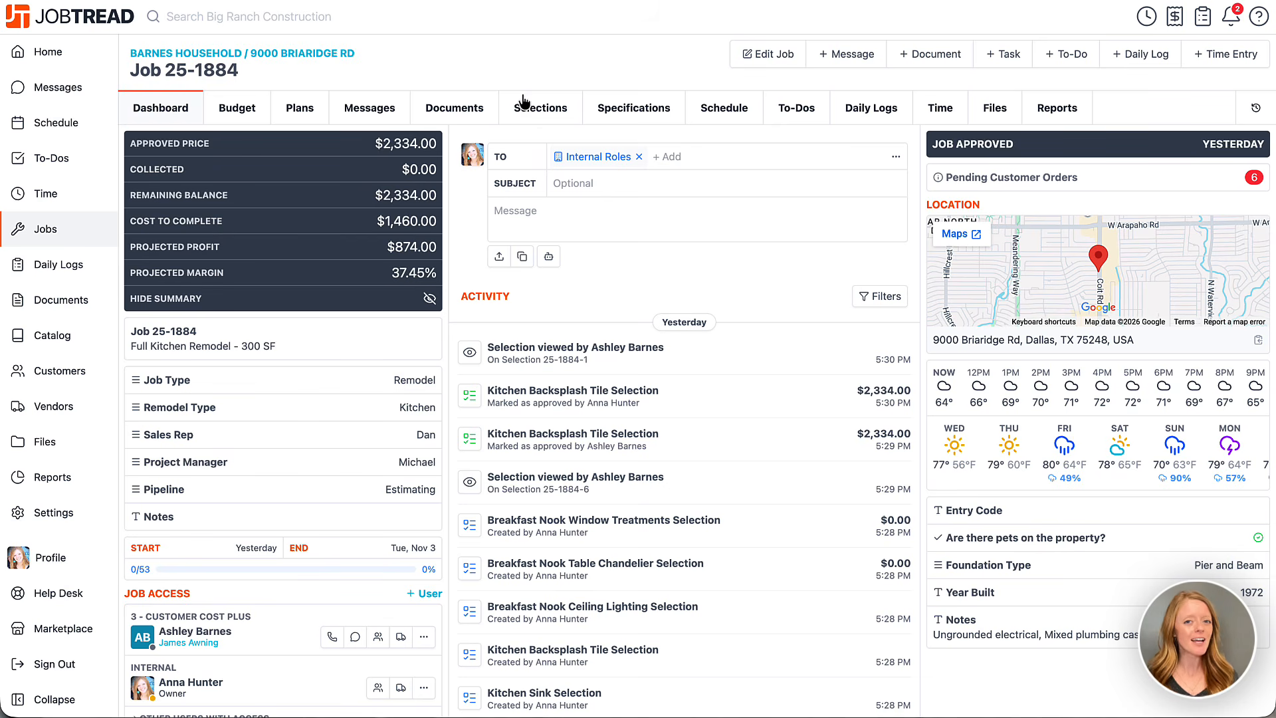
Open the job's selections and check the Use Legacy Selections setting in the job's details, leaving it off
click(538, 117)
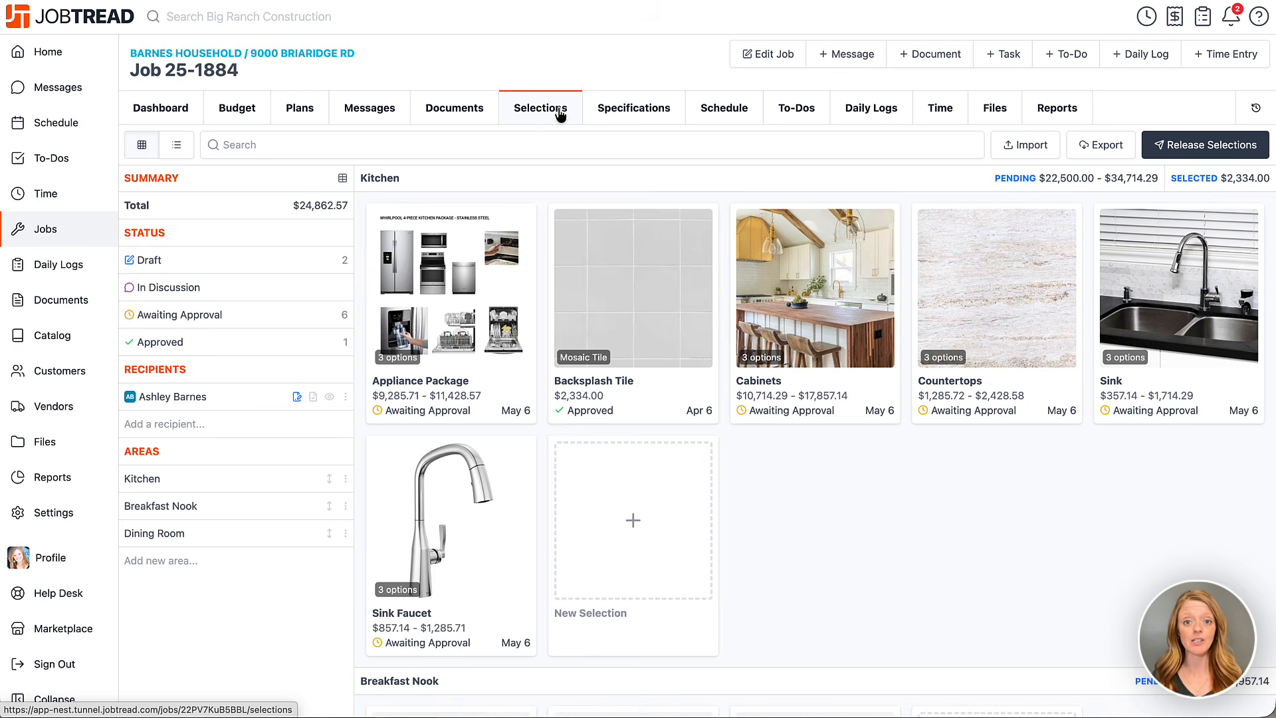
click(758, 66)
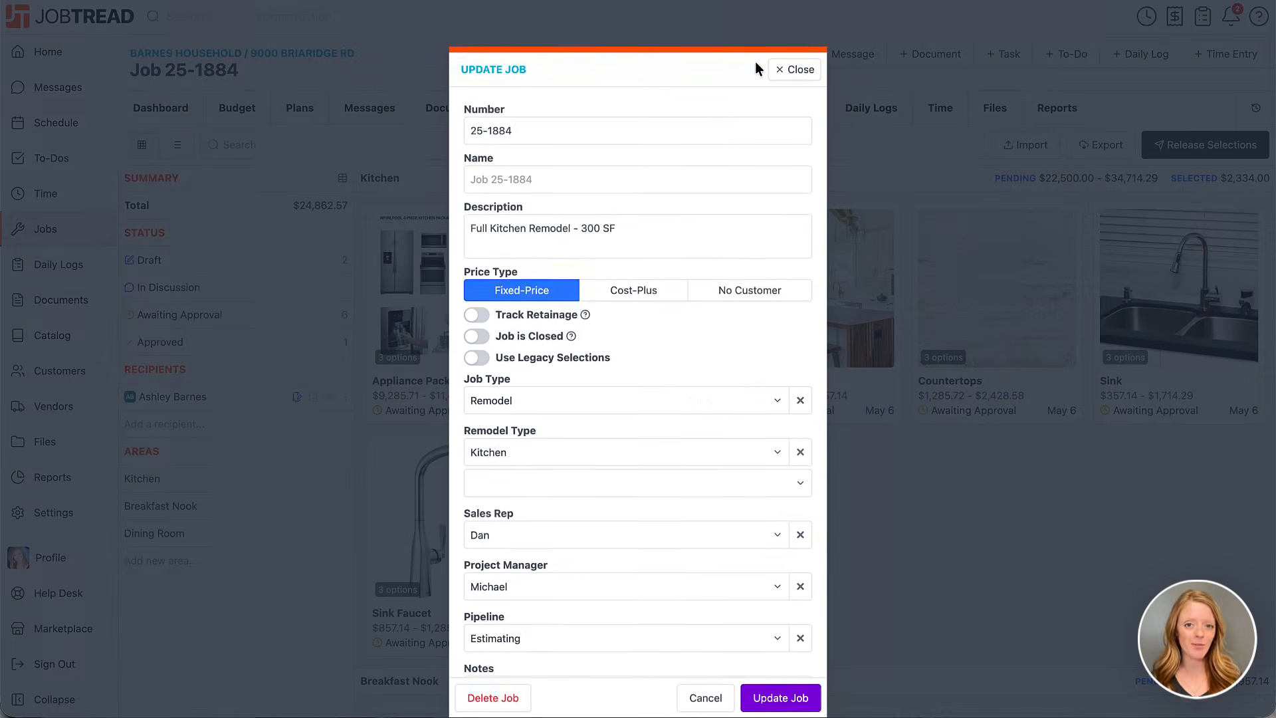
click(476, 356)
click(477, 359)
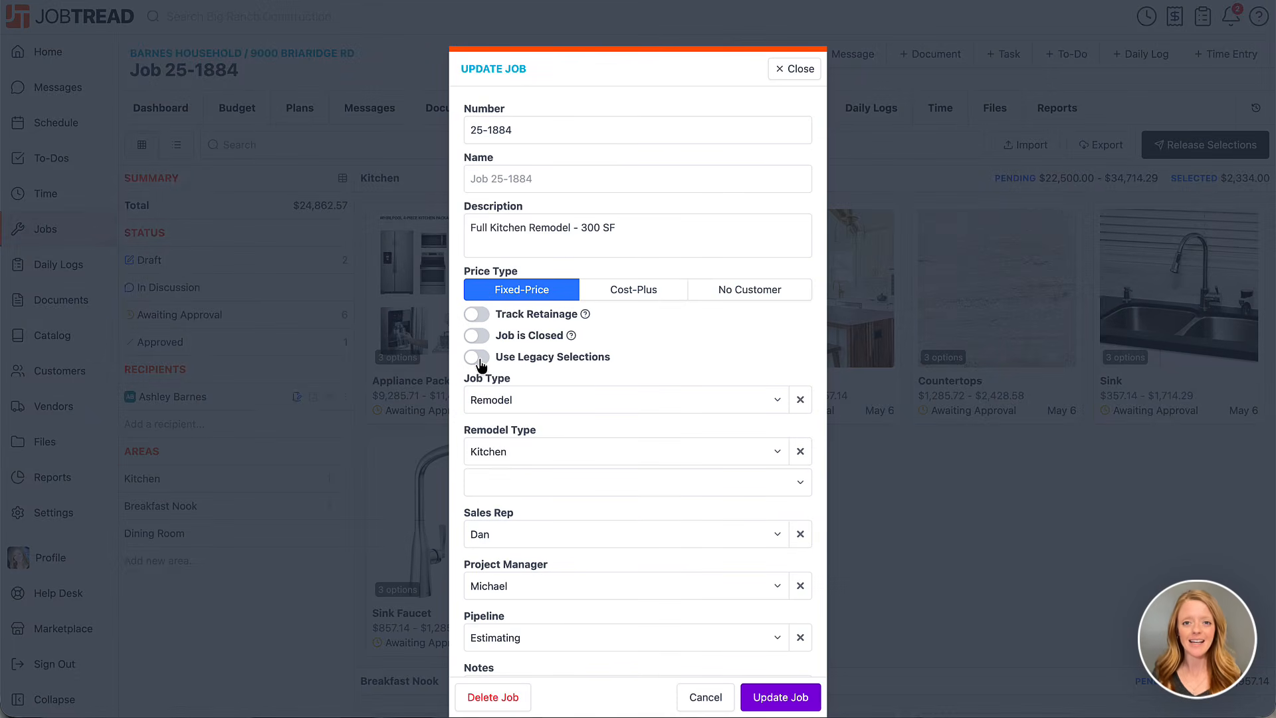
click(795, 70)
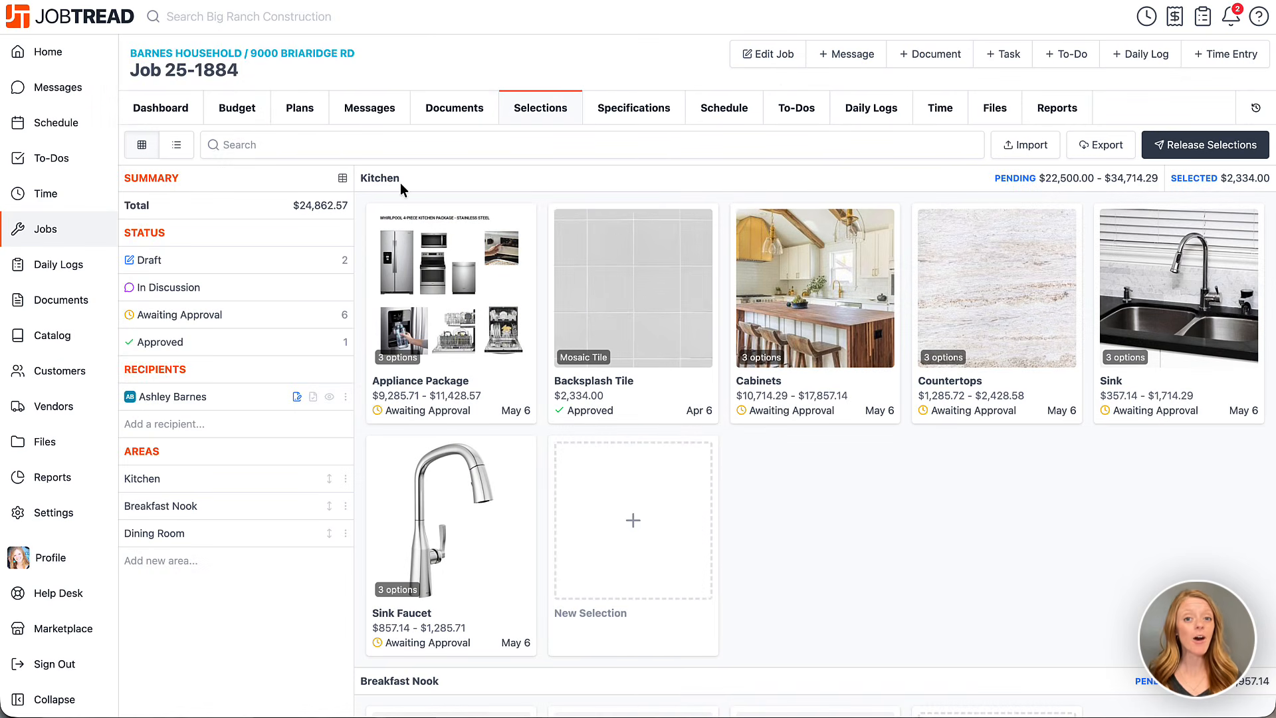
Start a new selection named Flooring in the Kitchen area and look at the blank form for a single option
click(601, 498)
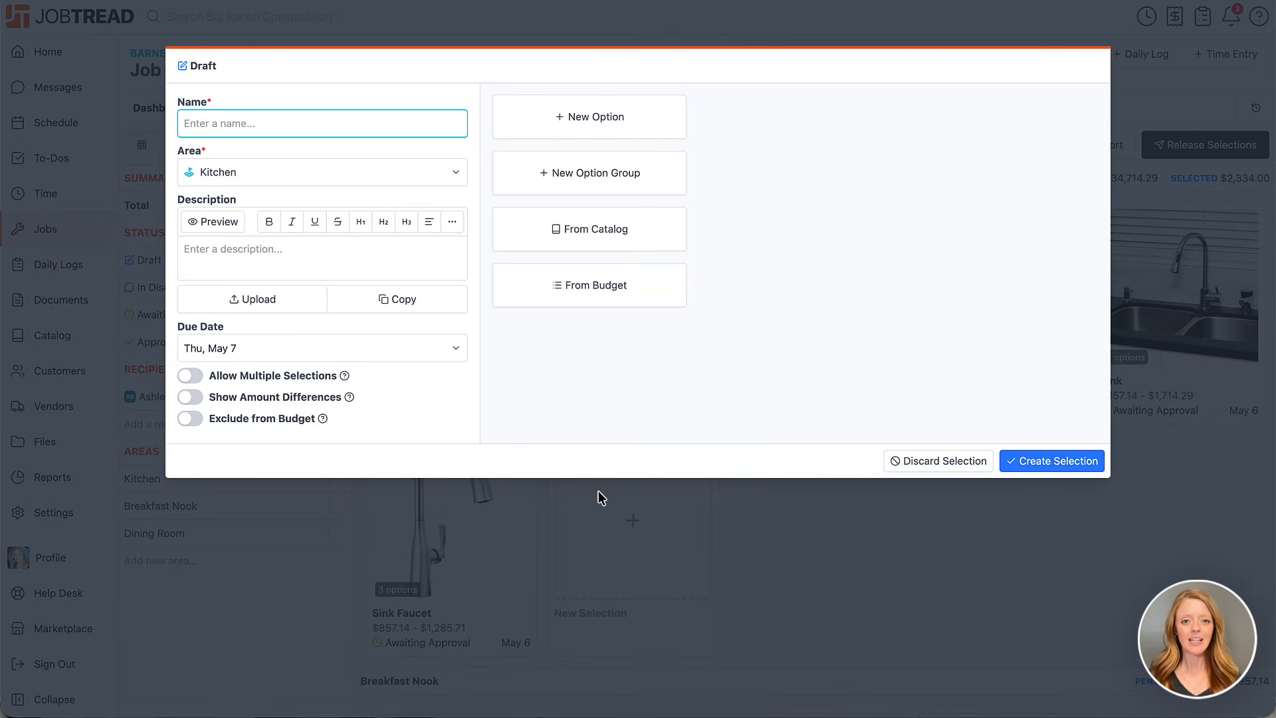
text(Flooring)
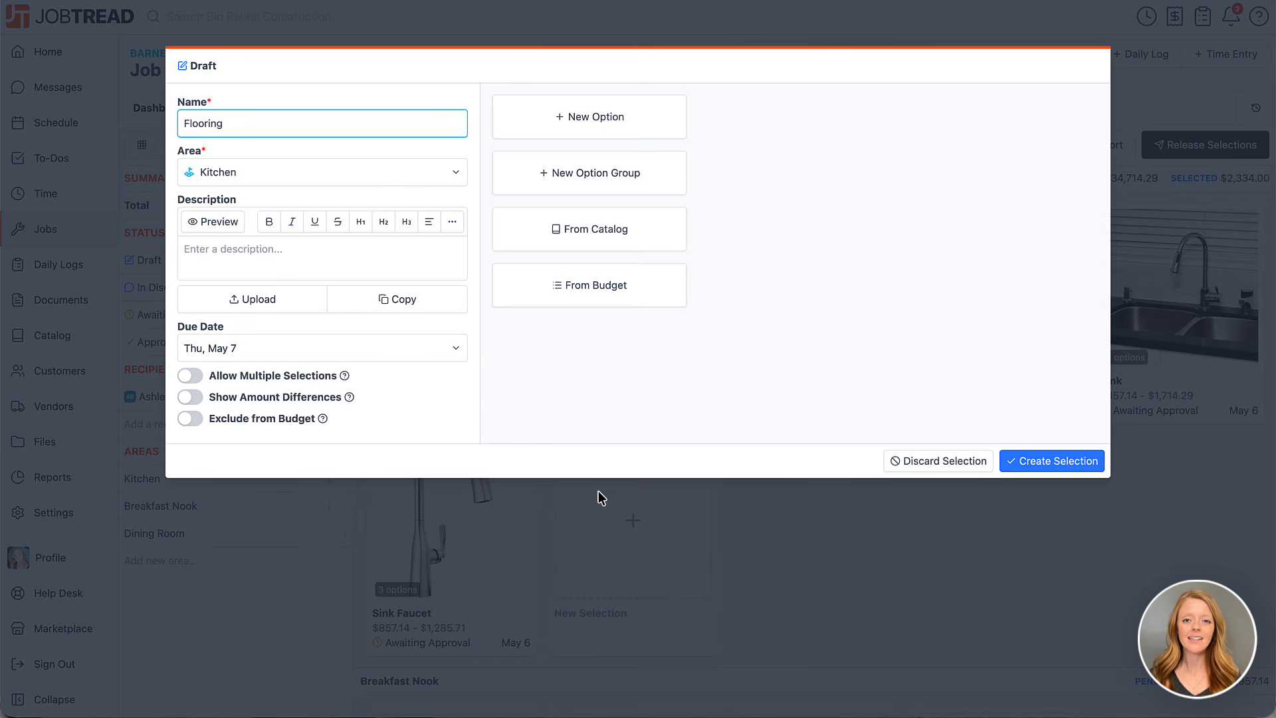
click(601, 135)
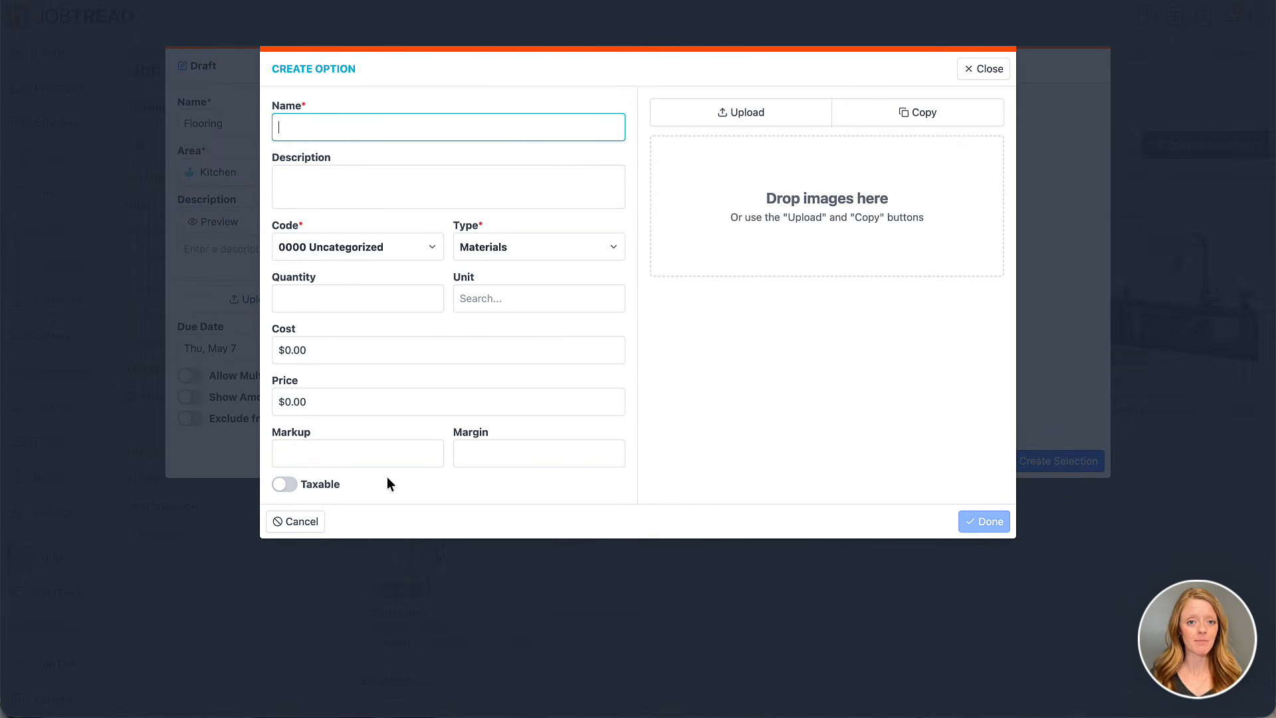
click(317, 524)
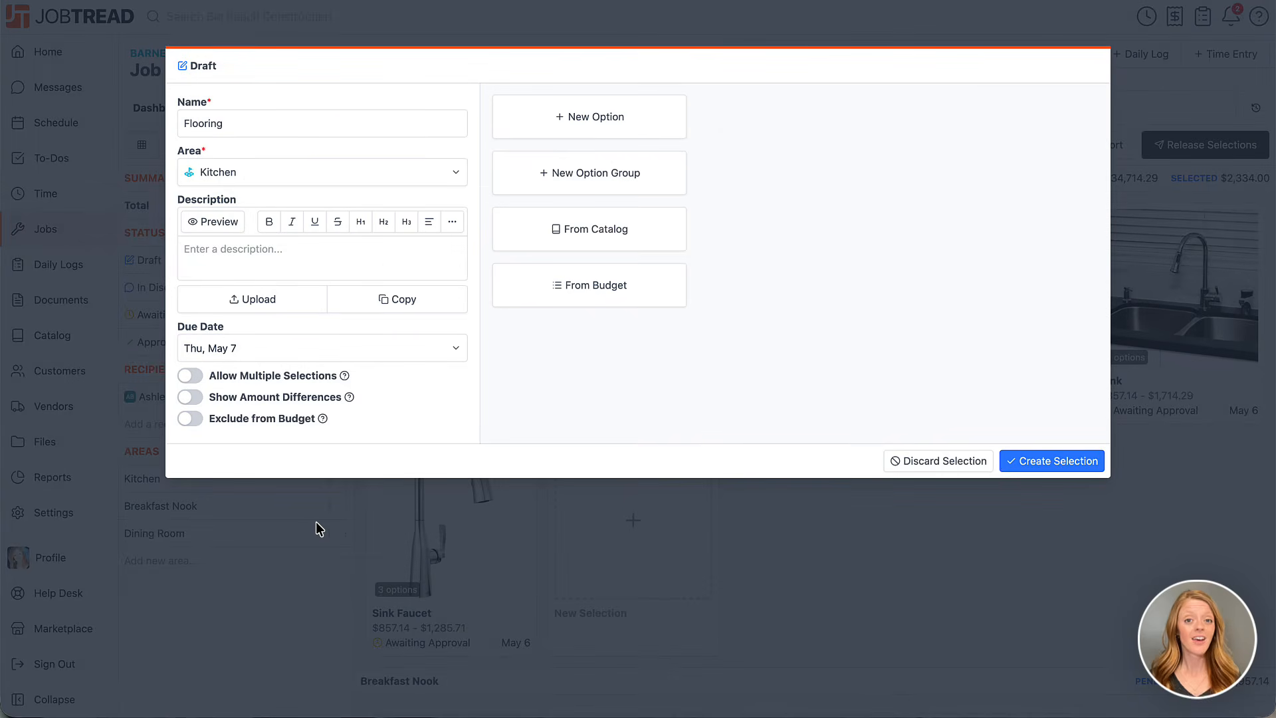
Start an option group named Hardwood Flooring, described as "Classic engineered hardwood flooring with a warm, natural look that adds long-term value and durability."
click(537, 180)
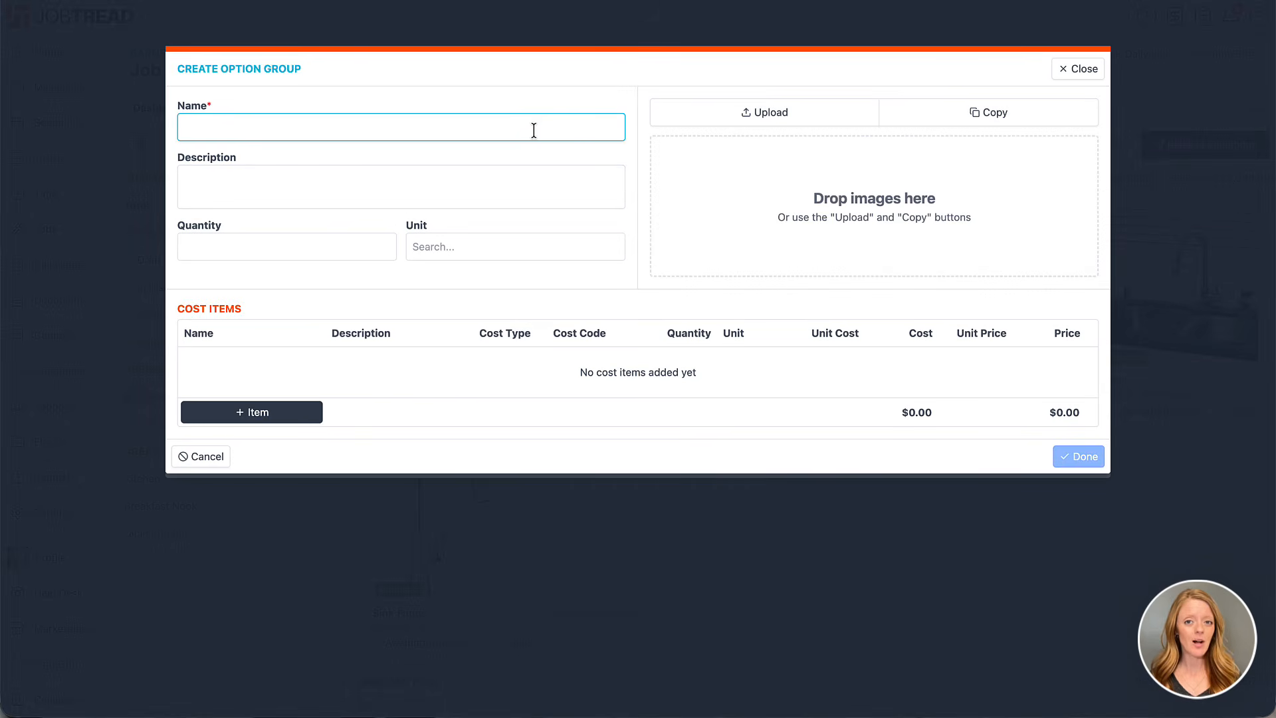
text(H)
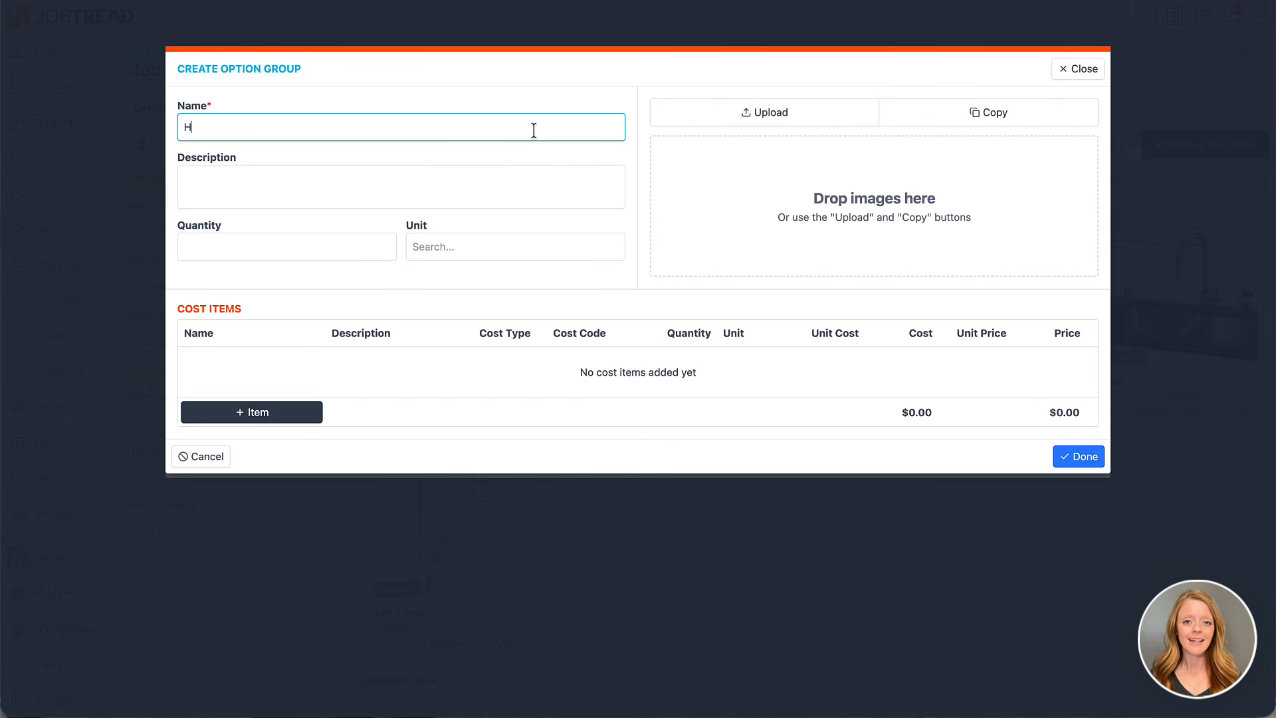
text(ardwood Flooring)
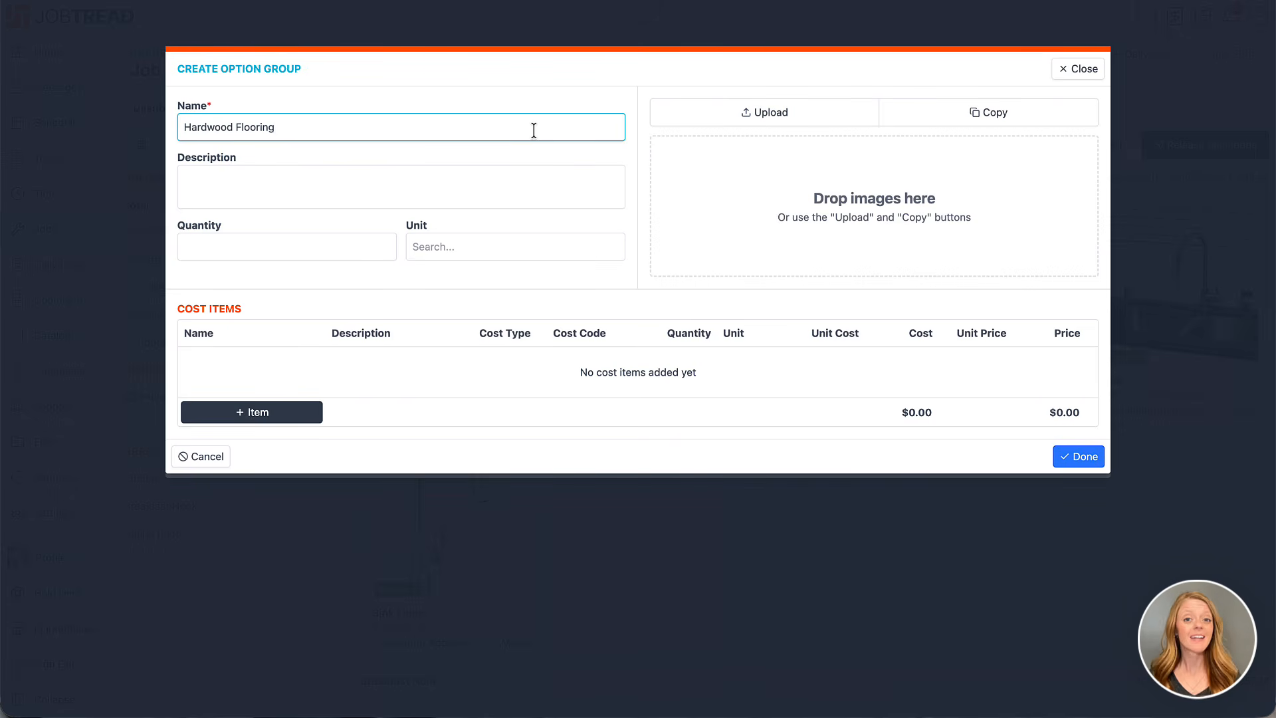
click(525, 178)
text(Classic engineered hardwood flooring with a warm, natural look that adds long-term value and durability.)
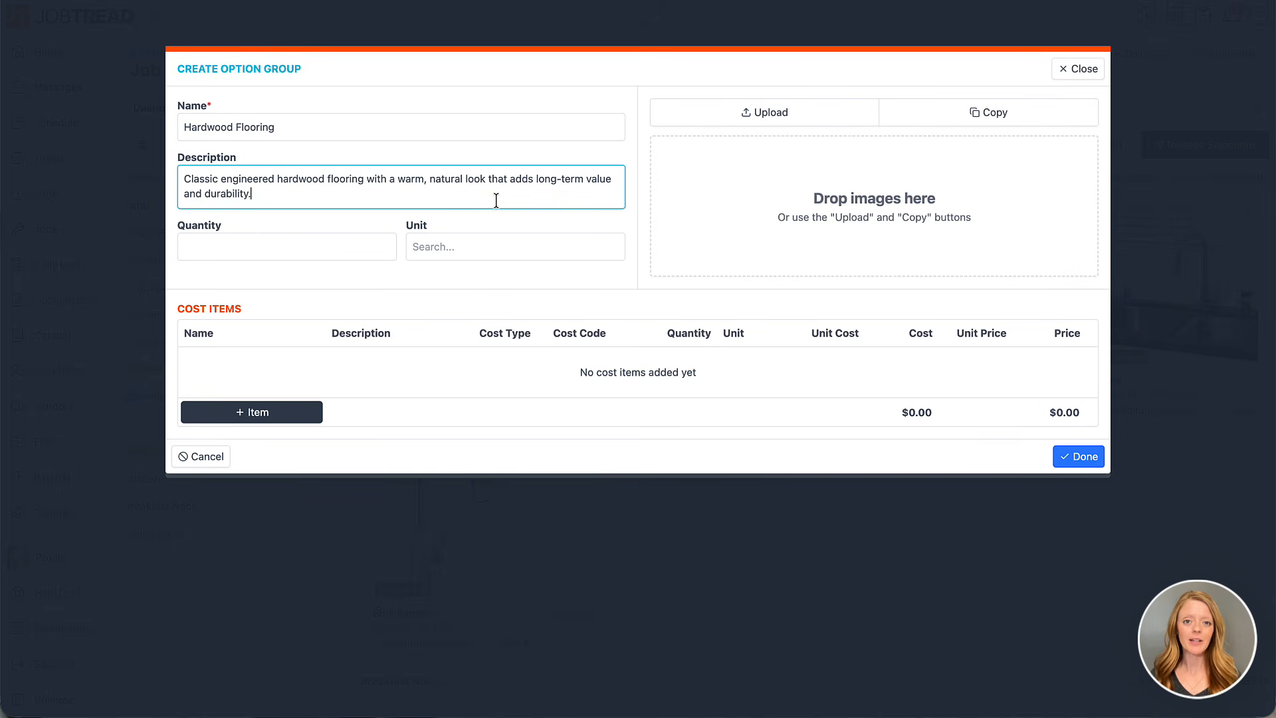
Set the option group's quantity to 300 Square Feet and add the three wood flooring images to it
click(376, 248)
text(300)
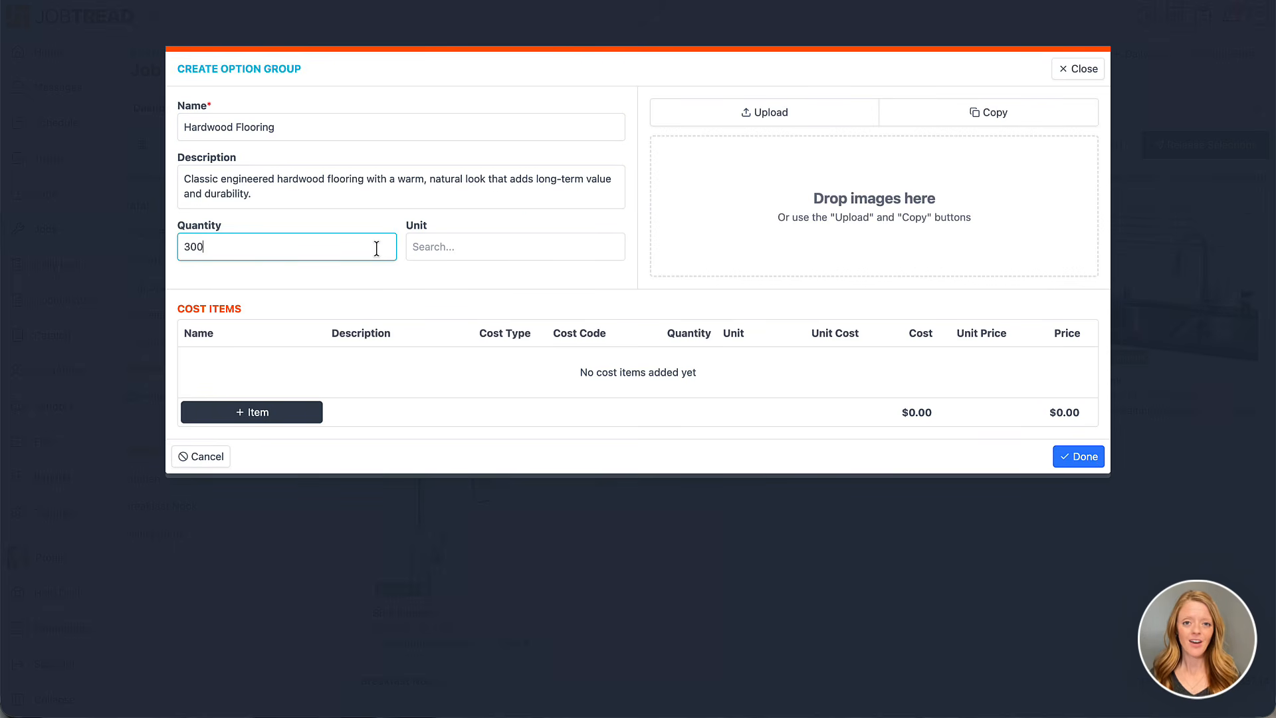
click(521, 249)
text(squ)
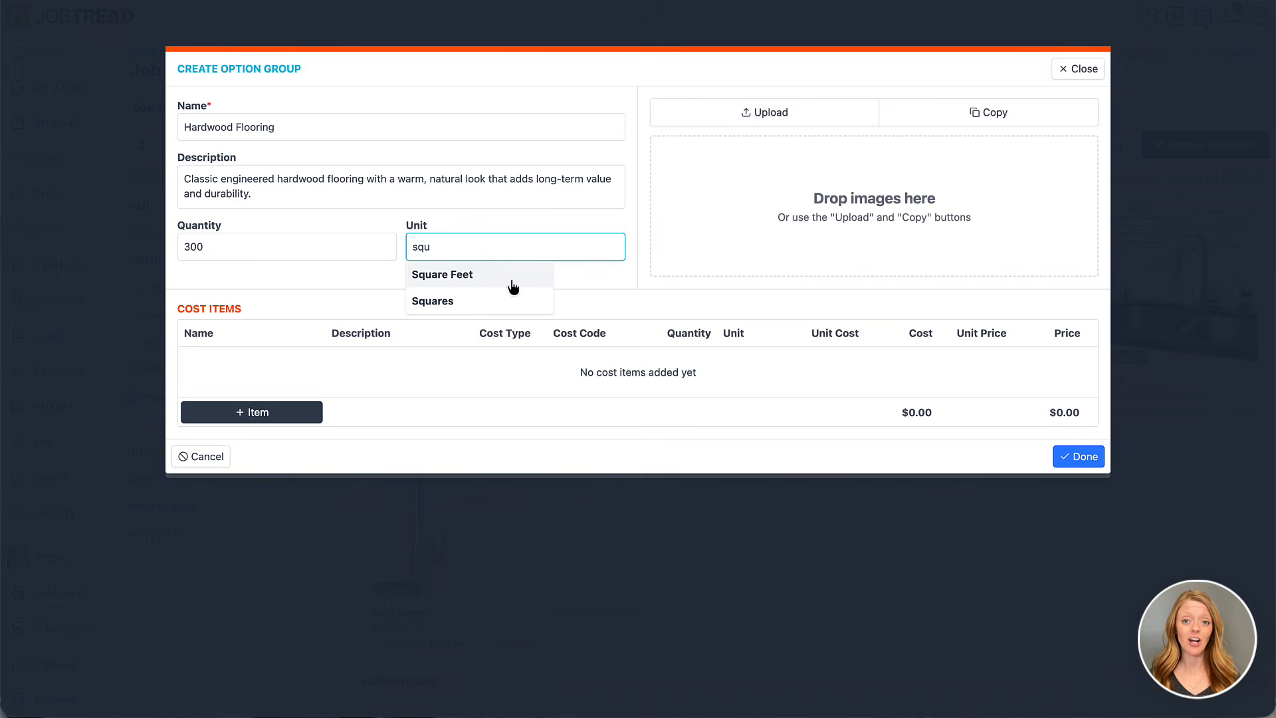
click(512, 279)
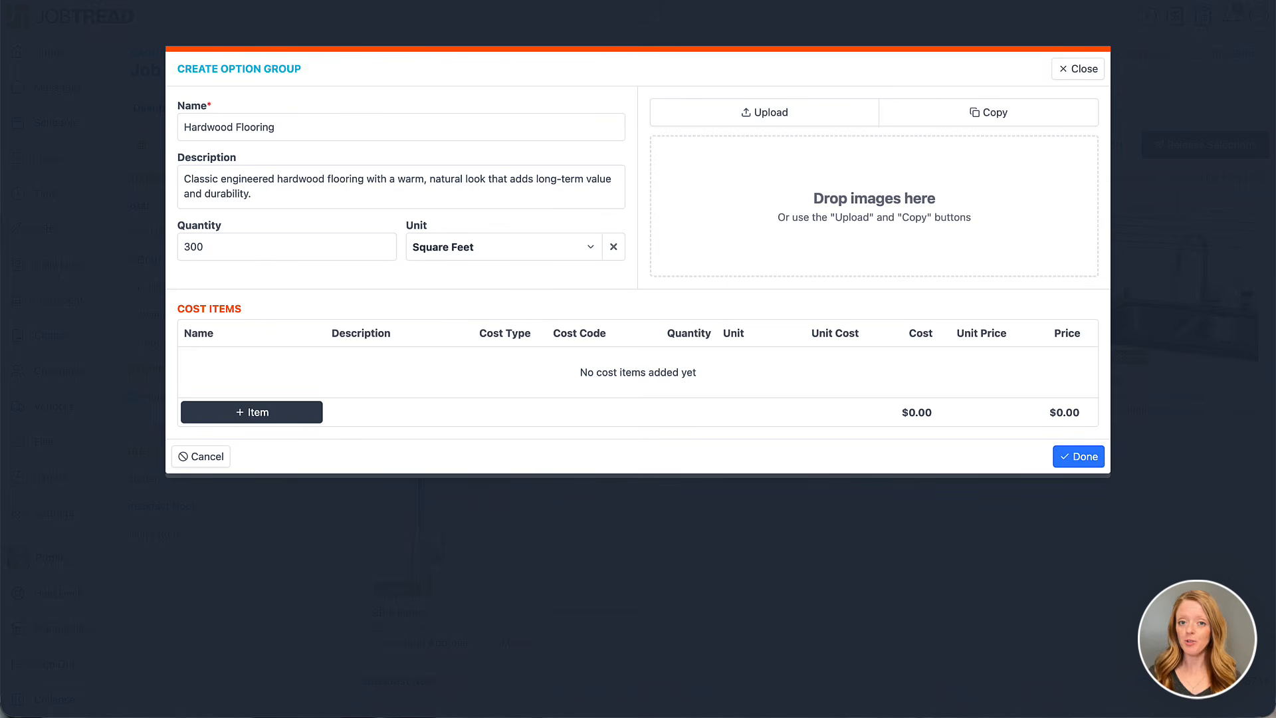
drag(1275, 247, 1112, 172)
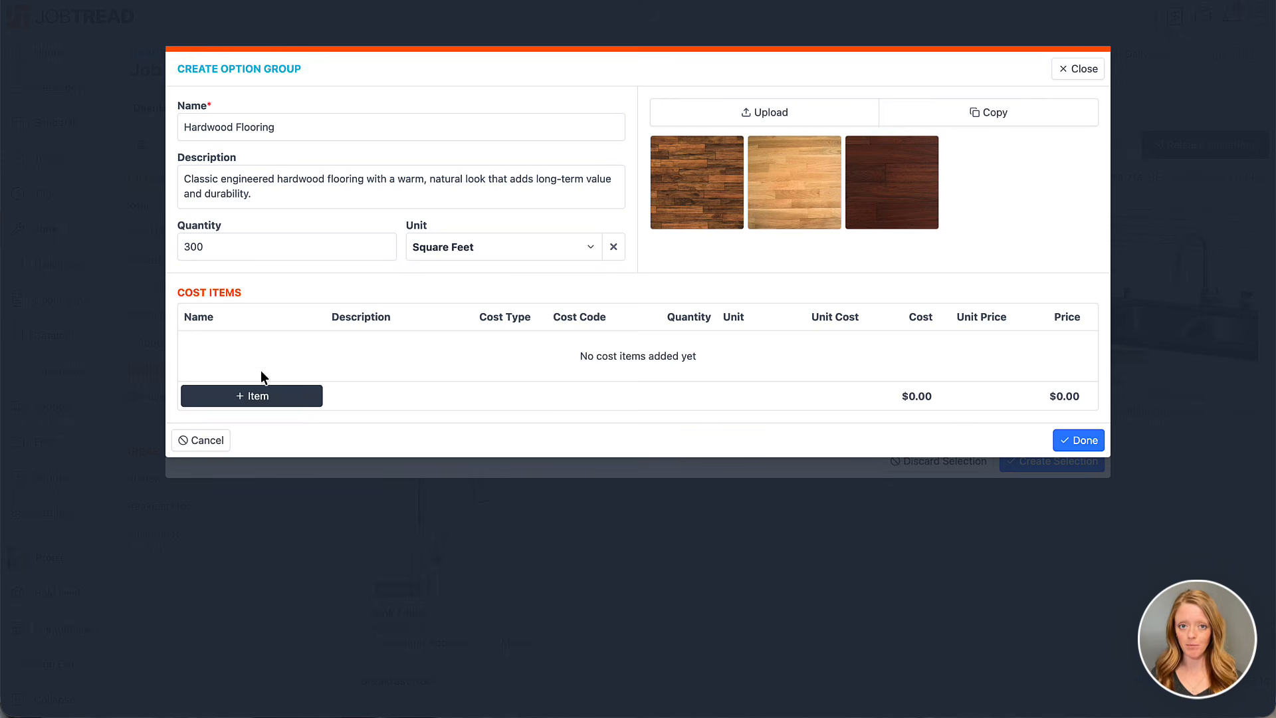
Add a new cost item named Hardwood Flooring Labor with cost type Labor and cost code 1700 Flooring
click(258, 396)
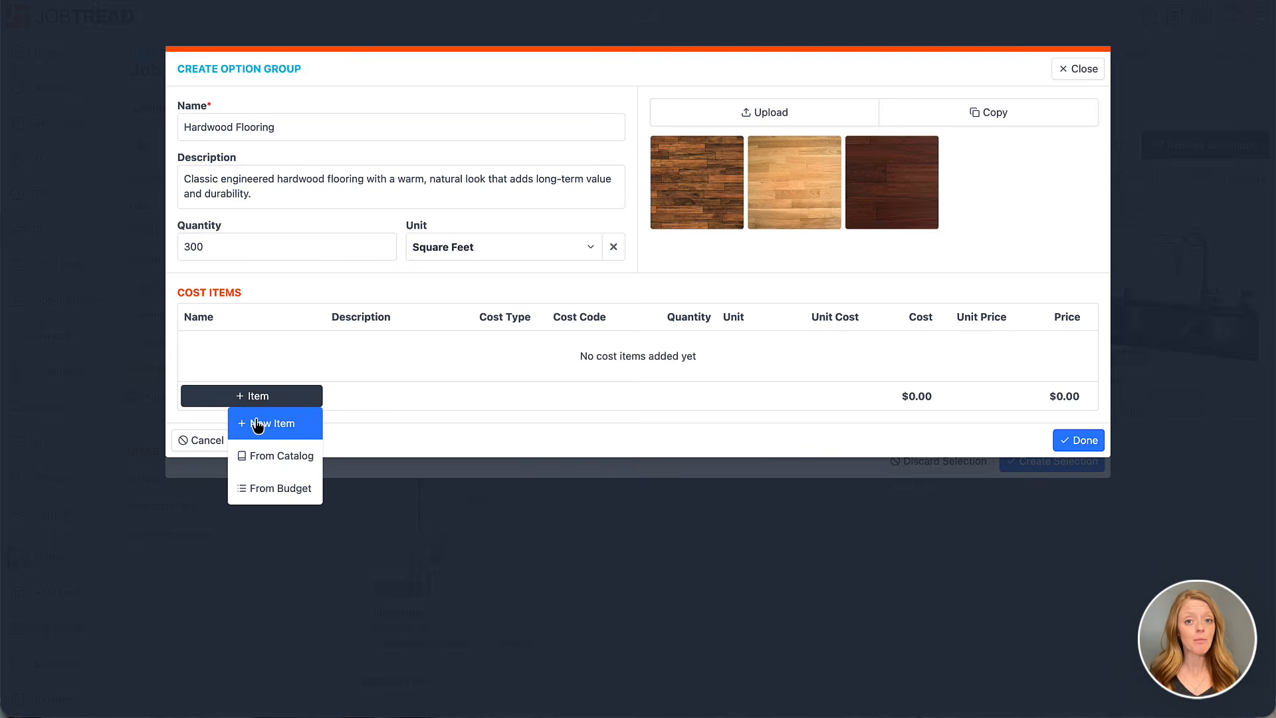
click(258, 424)
text(Hardwood )
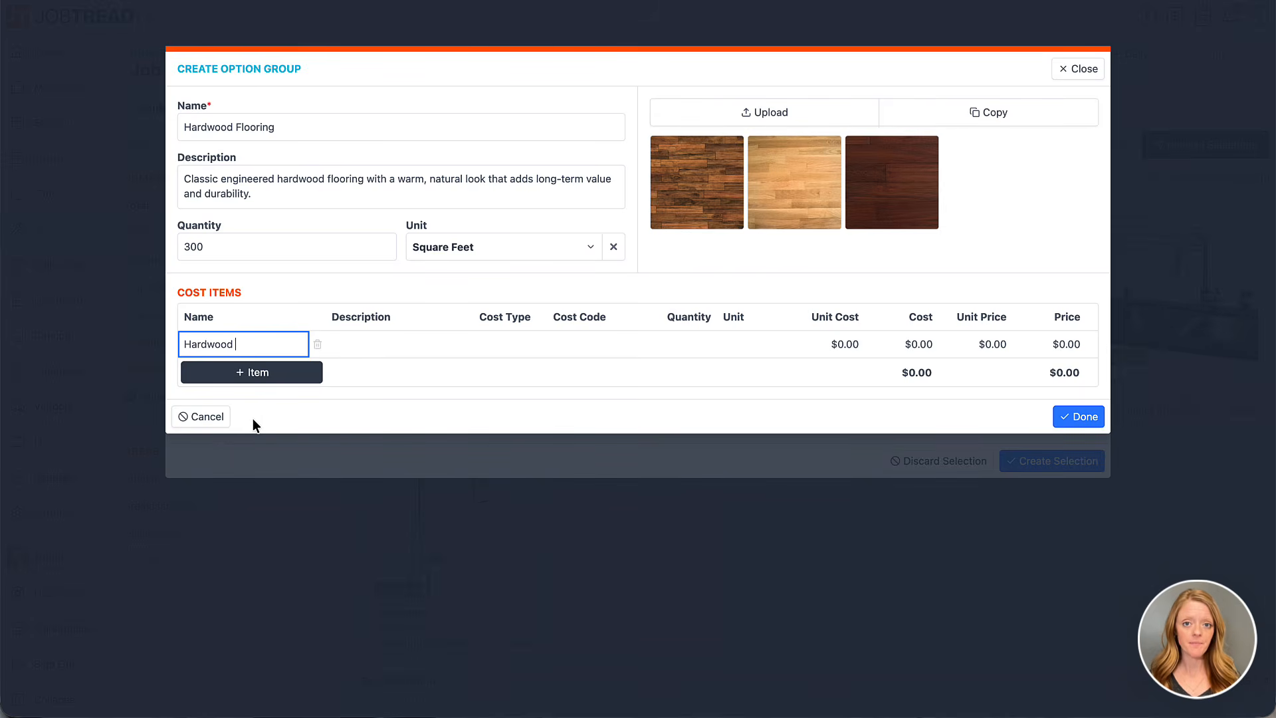
text(Flooring Labor)
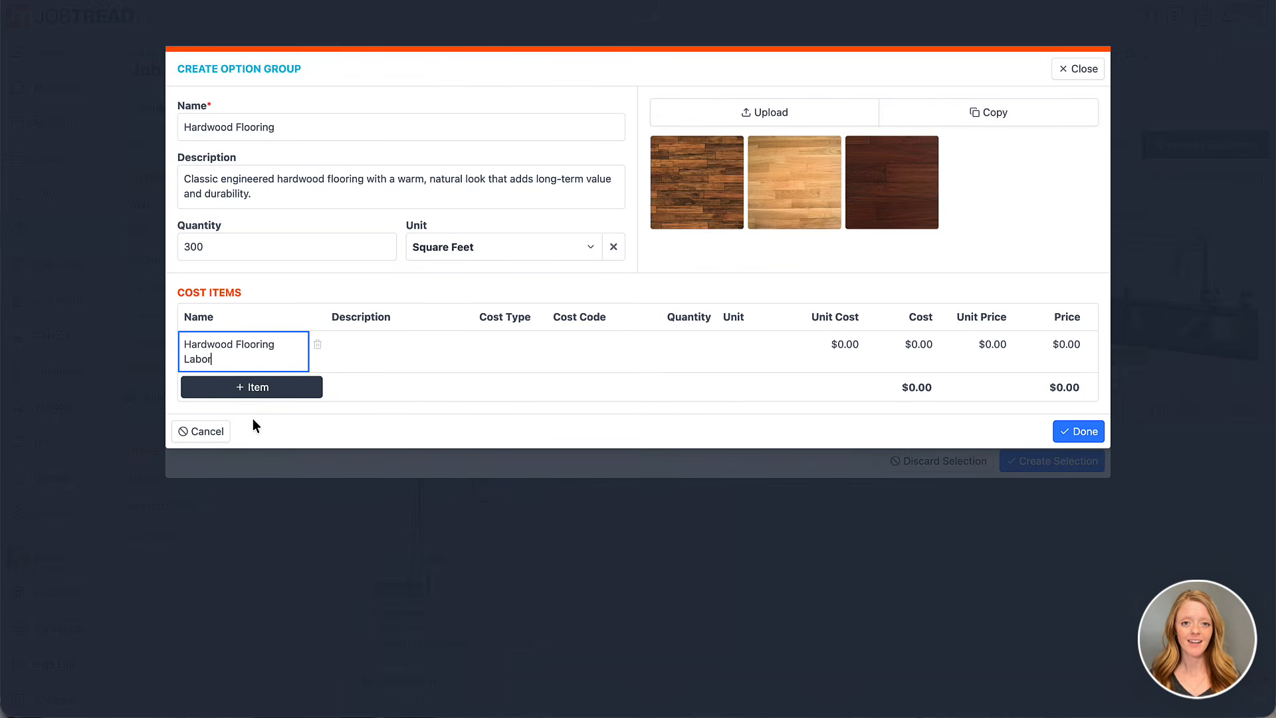
click(487, 347)
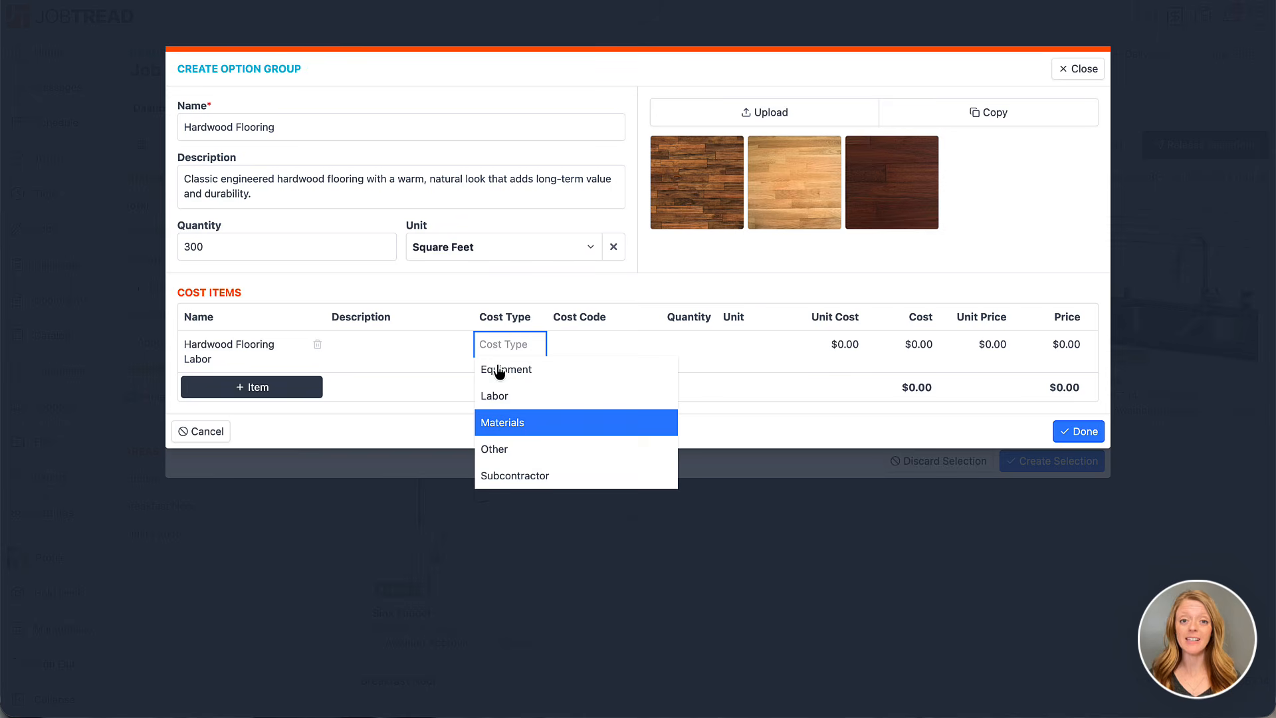
click(501, 397)
click(594, 339)
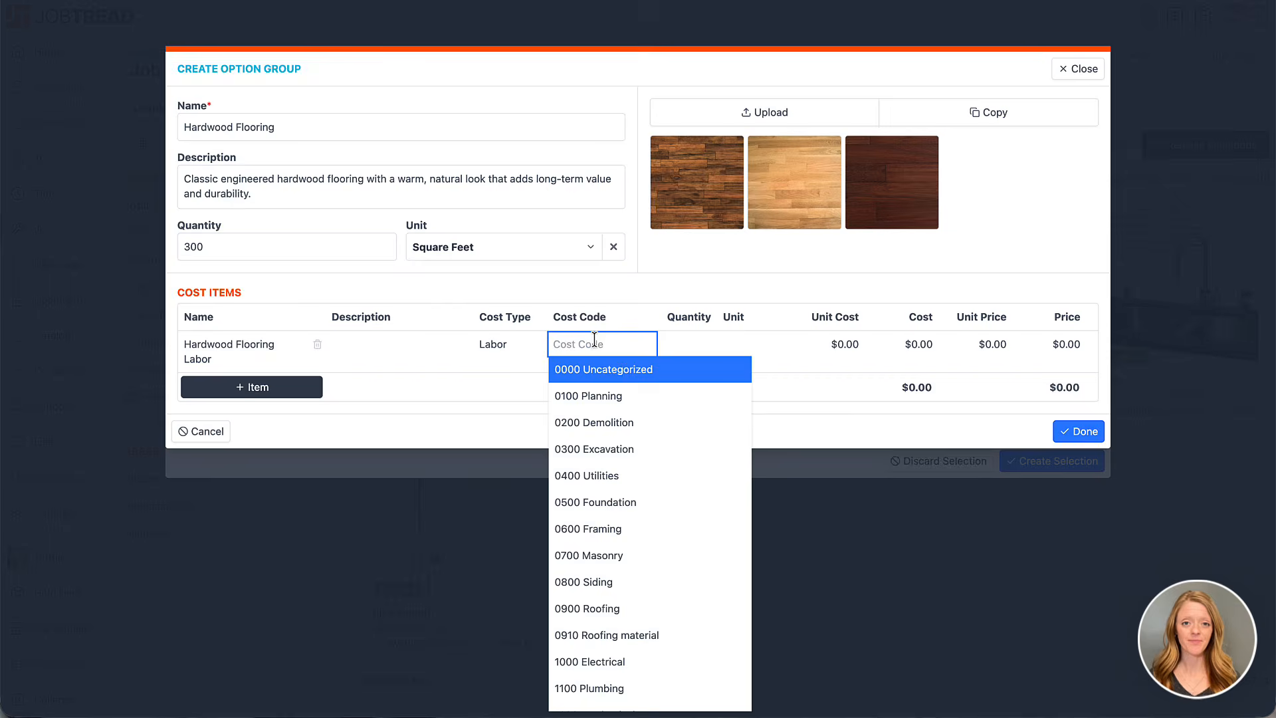
text(flo)
click(598, 369)
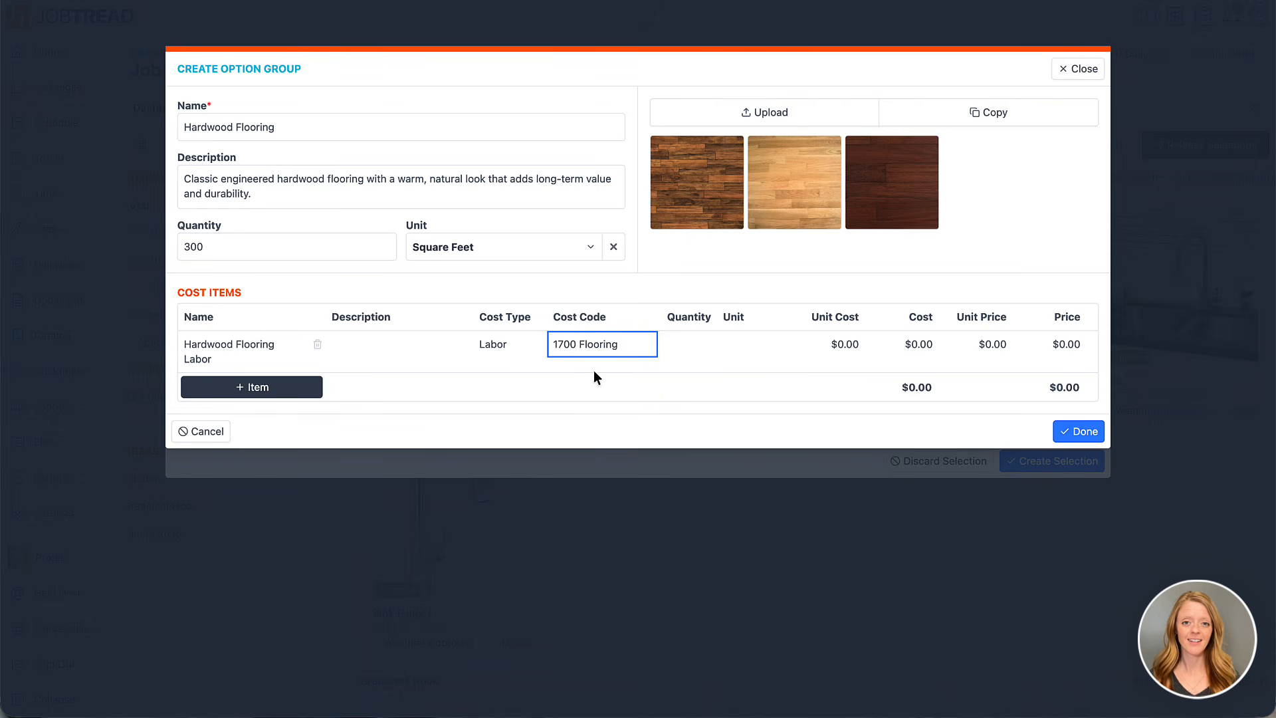
Set the labor item's quantity to 30 Hours and its unit cost to $45
click(686, 349)
text(30)
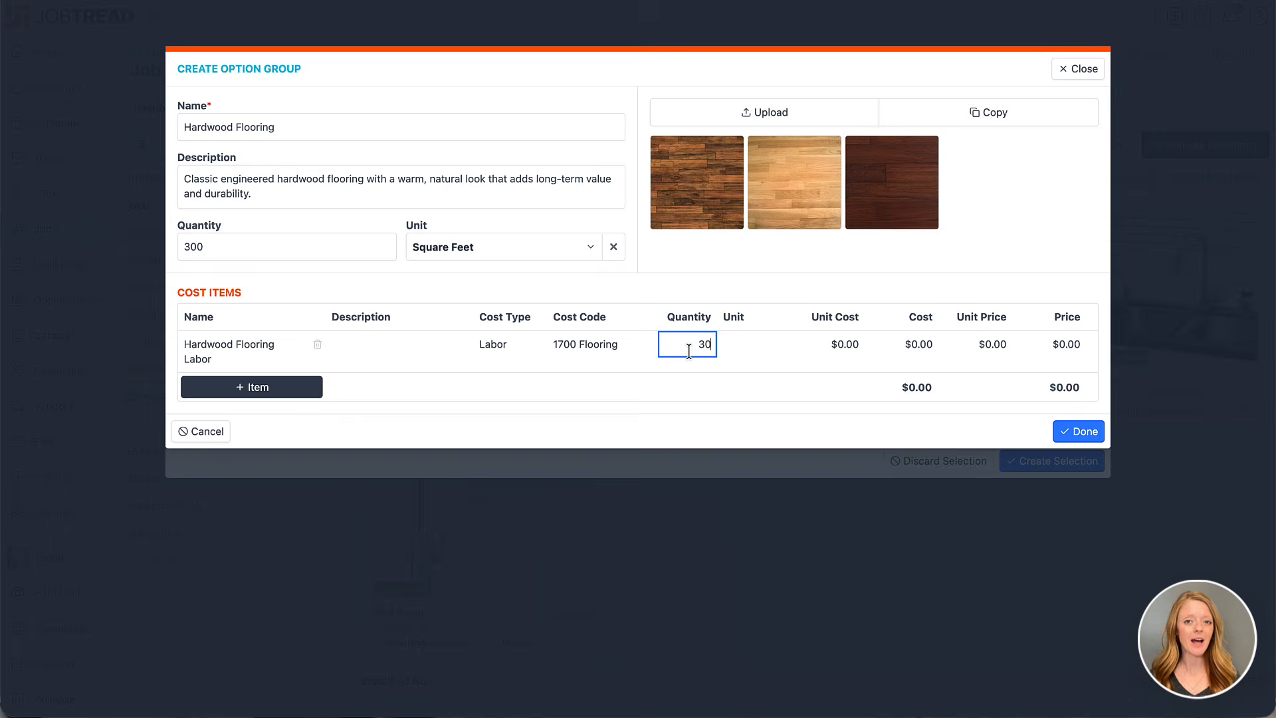
click(758, 345)
text(hou)
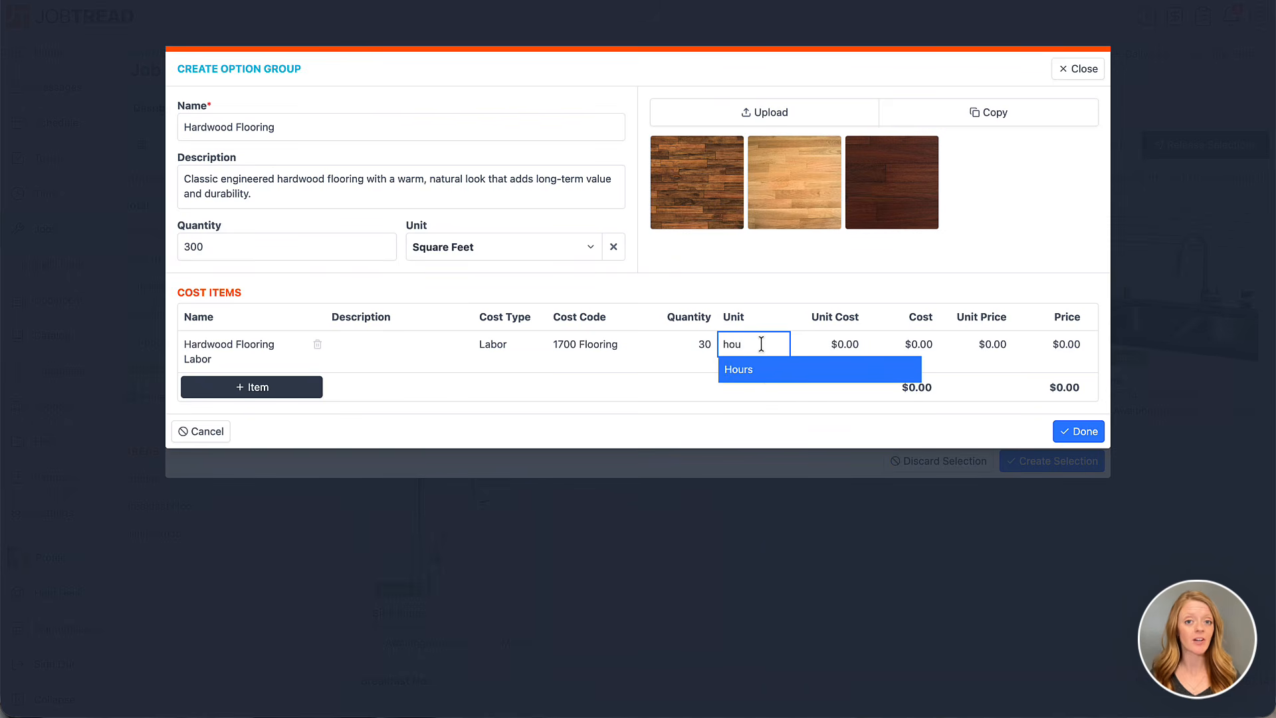
click(766, 370)
click(831, 350)
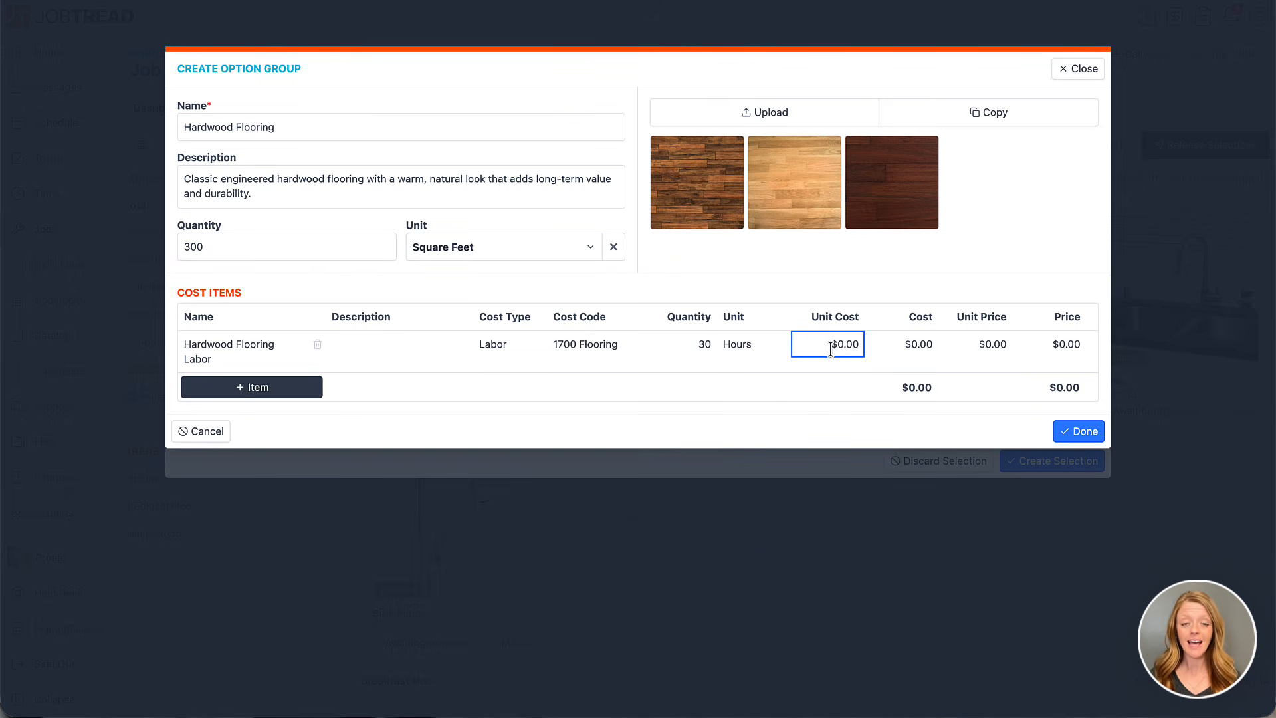
text(45)
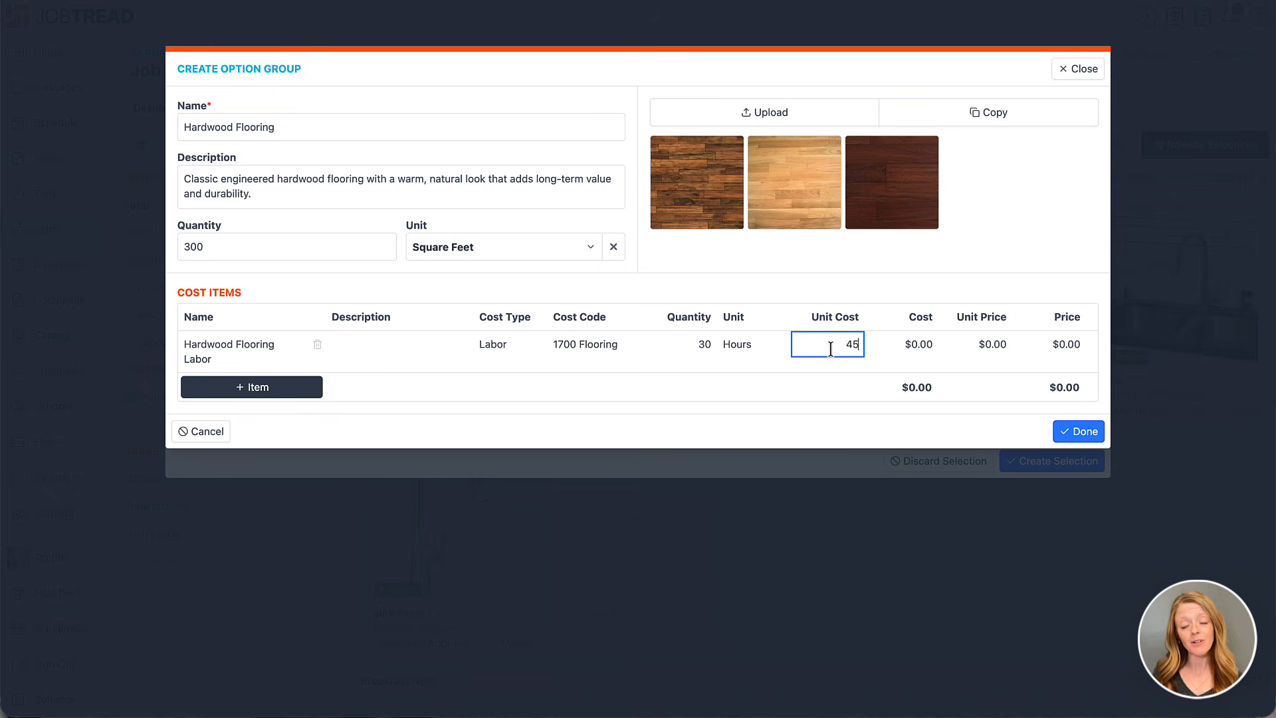
click(841, 416)
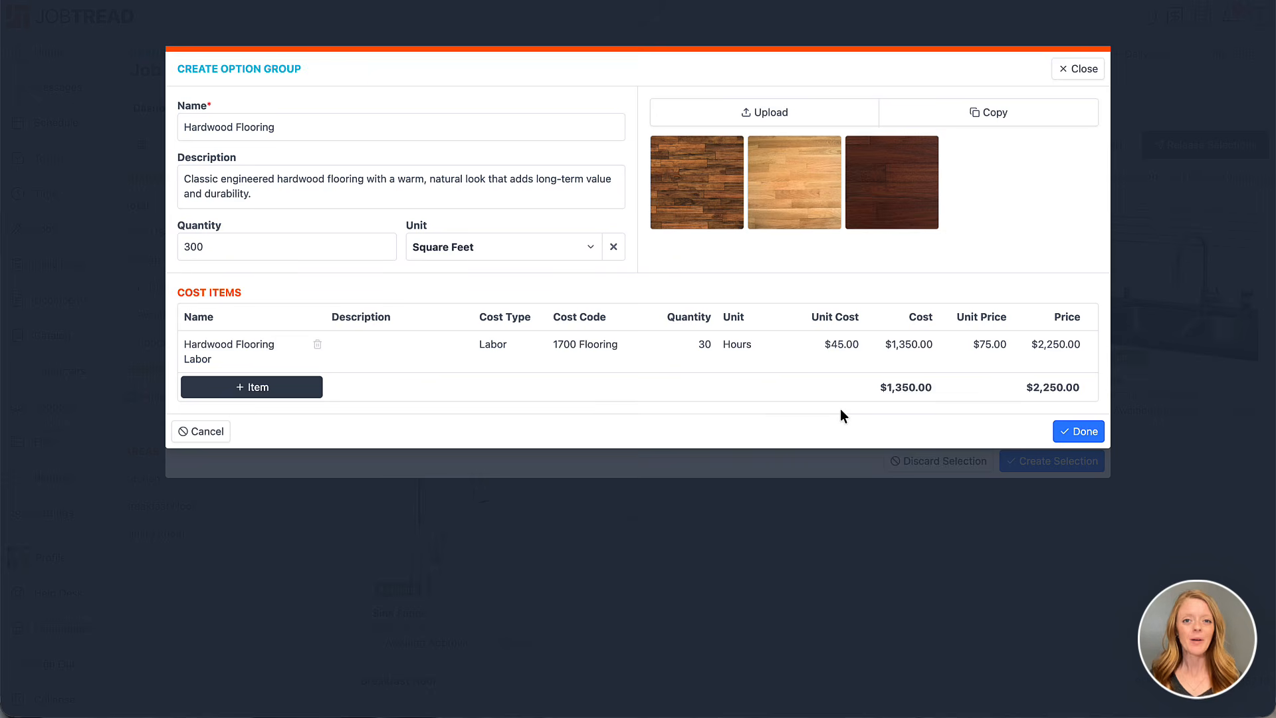
Search the organization's catalog for "hardwood flooring" and add the Hardwood Flooring and Hardwood Flooring Supplies items to the group's cost items
click(294, 389)
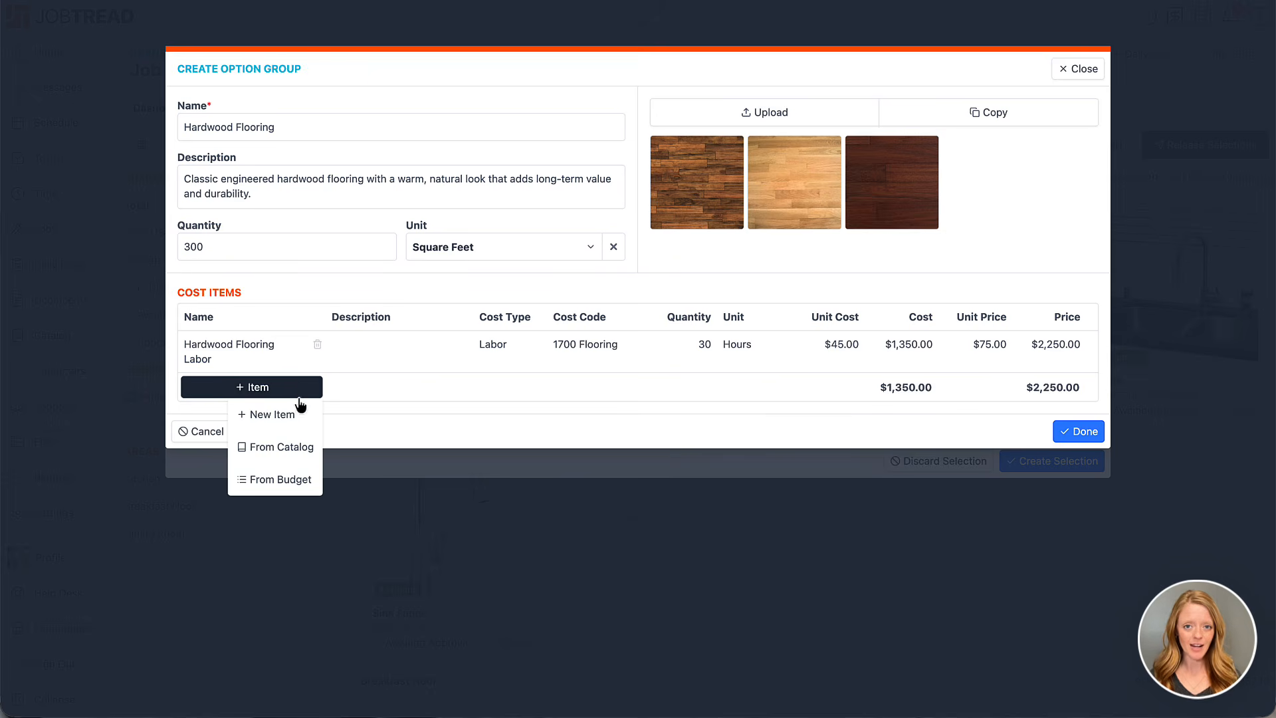
click(296, 449)
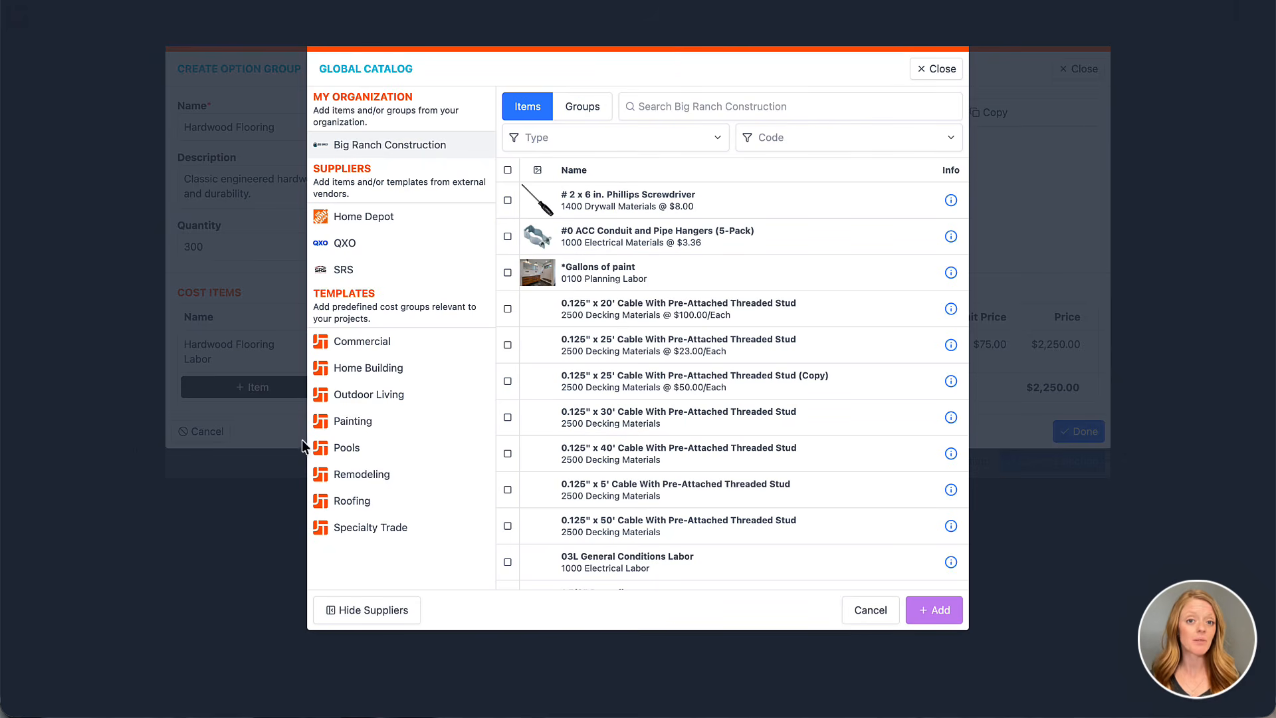
click(677, 112)
text(hardwood )
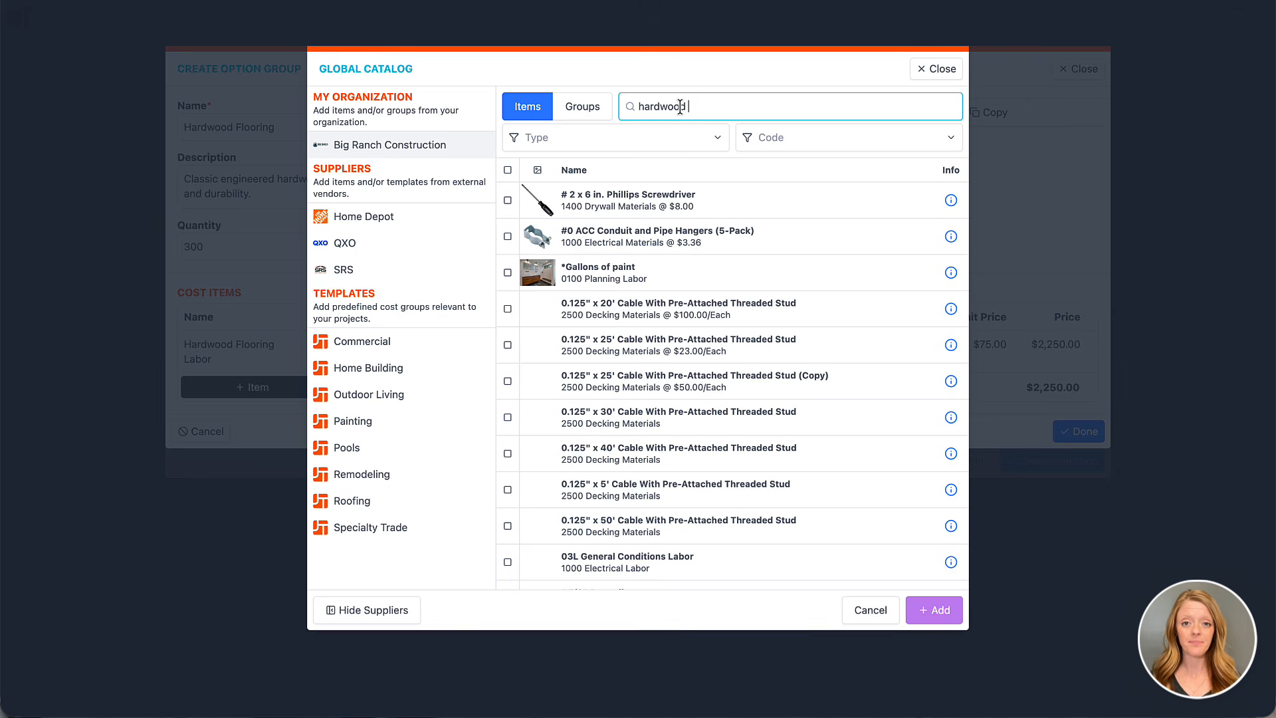
text(flooring)
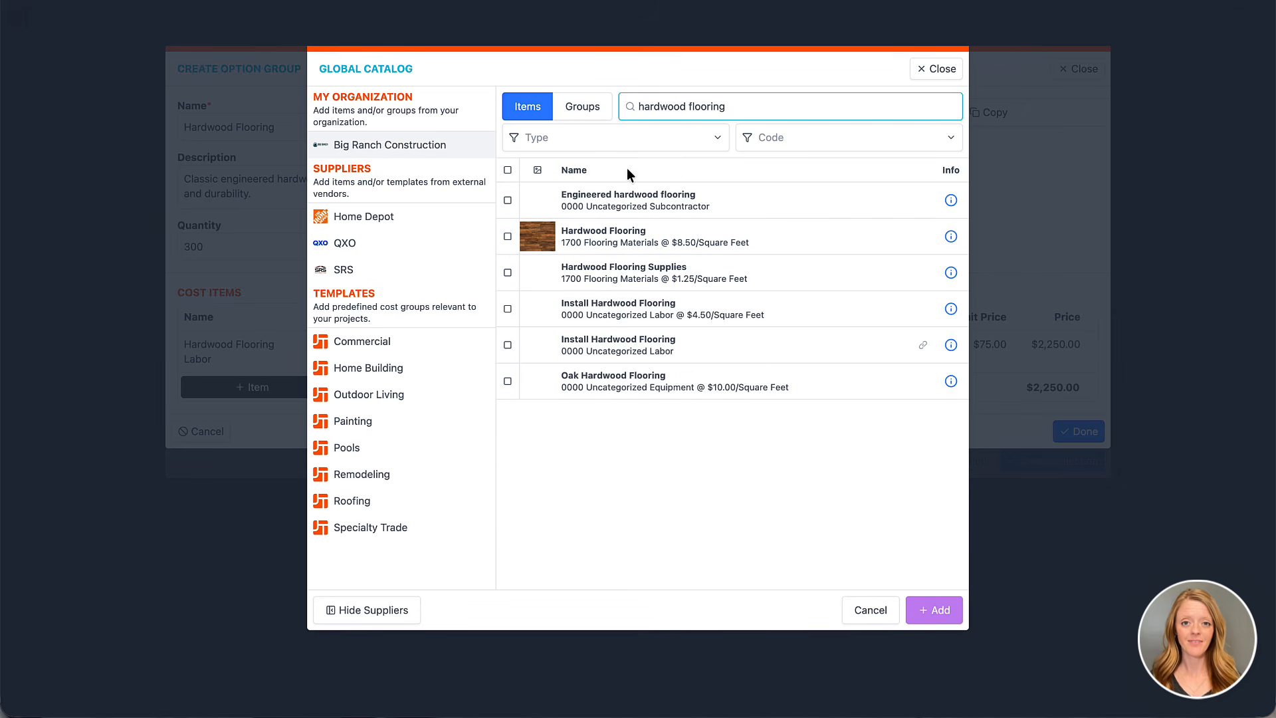
click(508, 239)
click(508, 273)
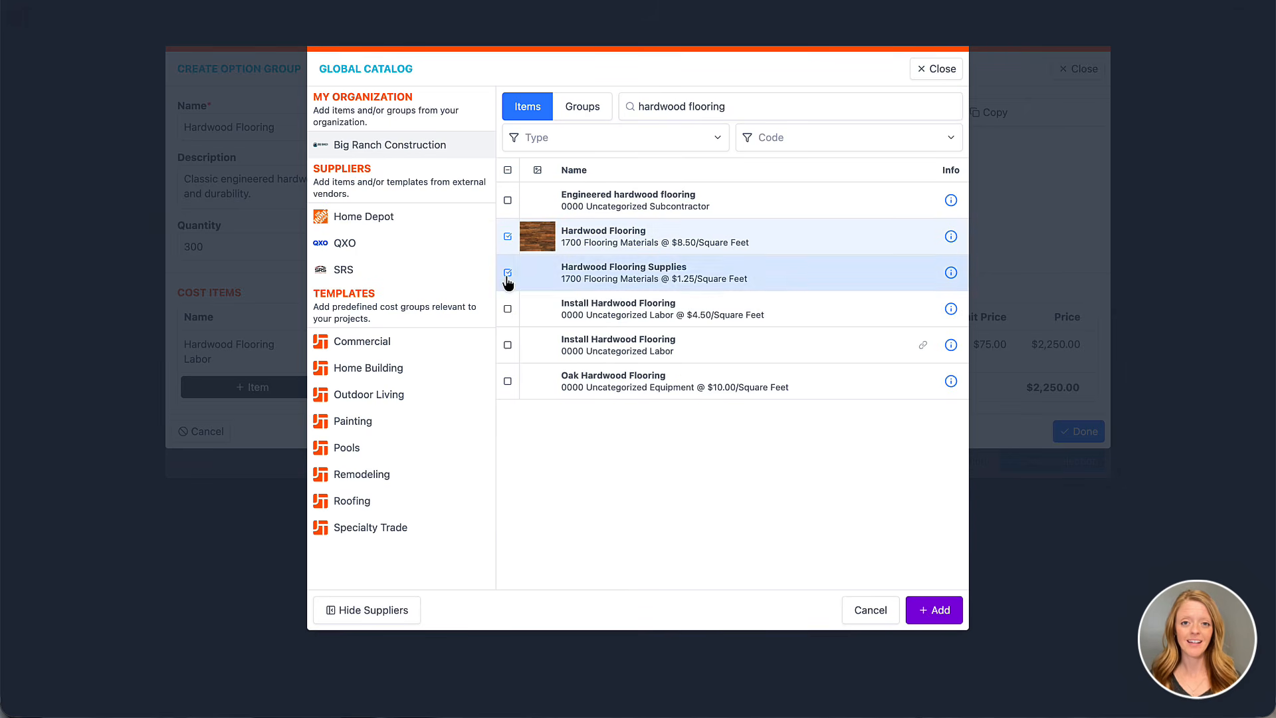
click(935, 611)
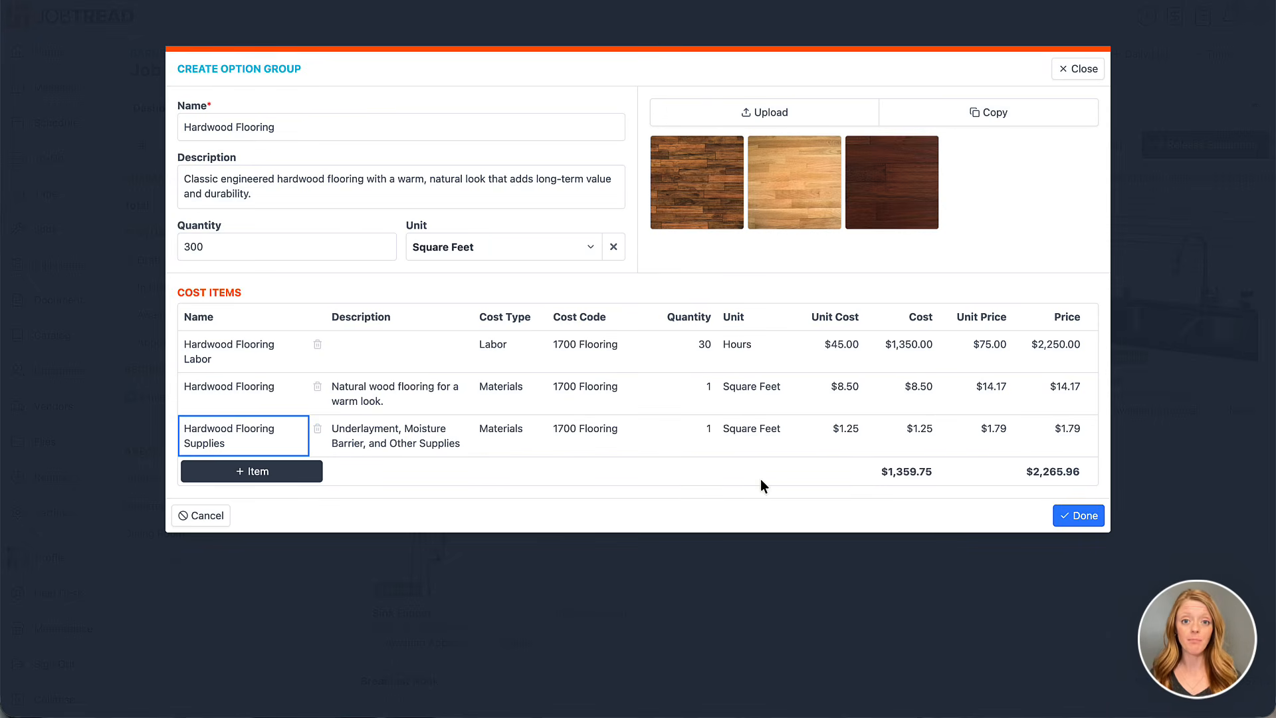
Set the Hardwood Flooring item's quantity to 315 and Hardwood Flooring Supplies to 300 Square Feet, and finish the option group
click(704, 390)
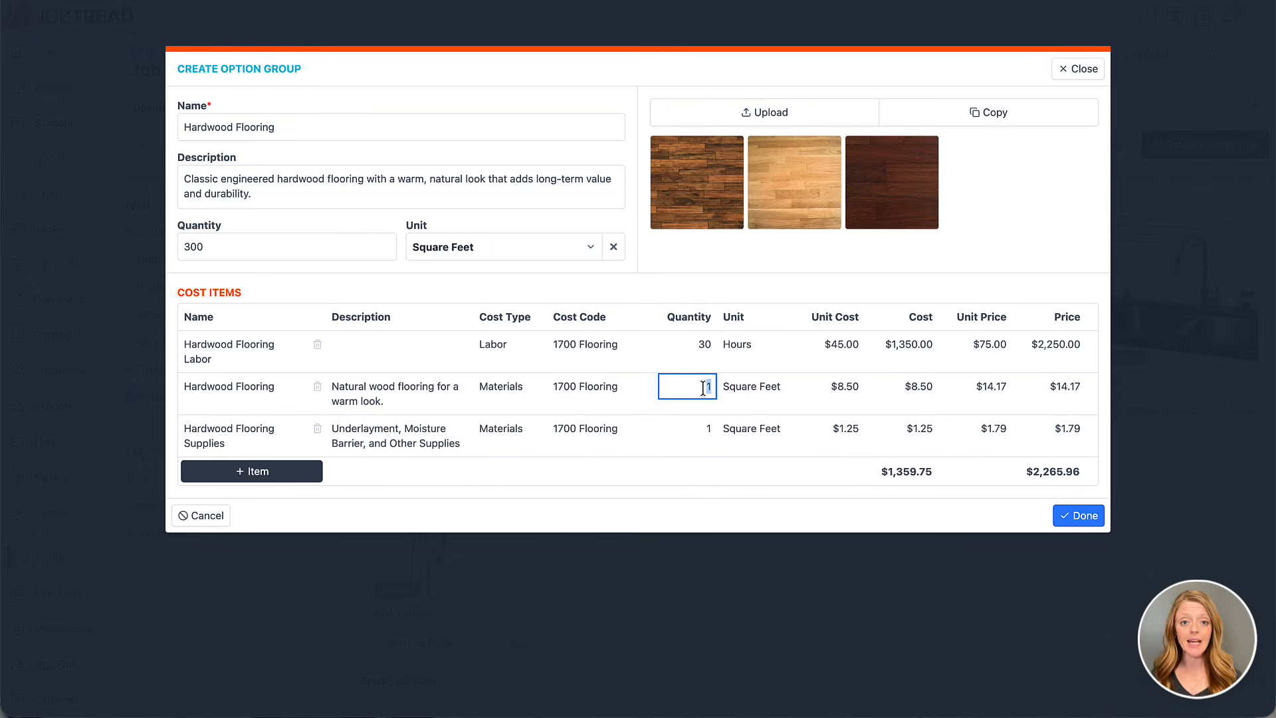
text(315)
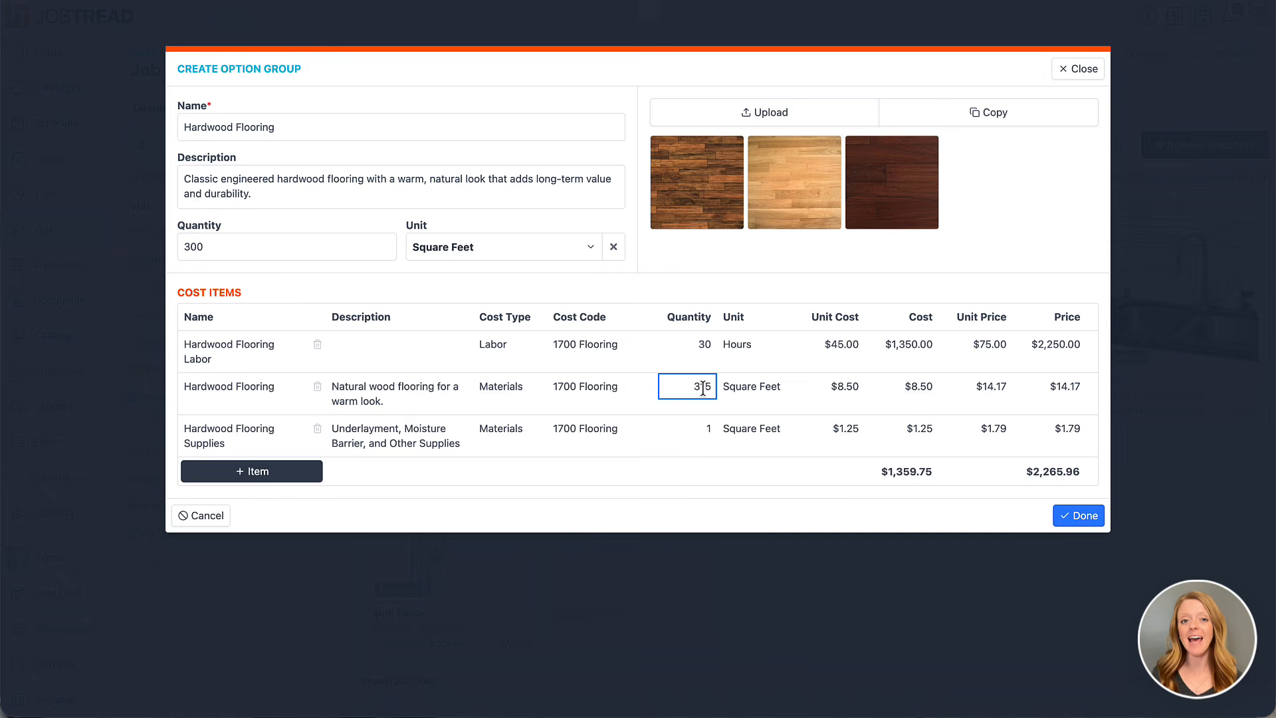
click(702, 429)
text(00)
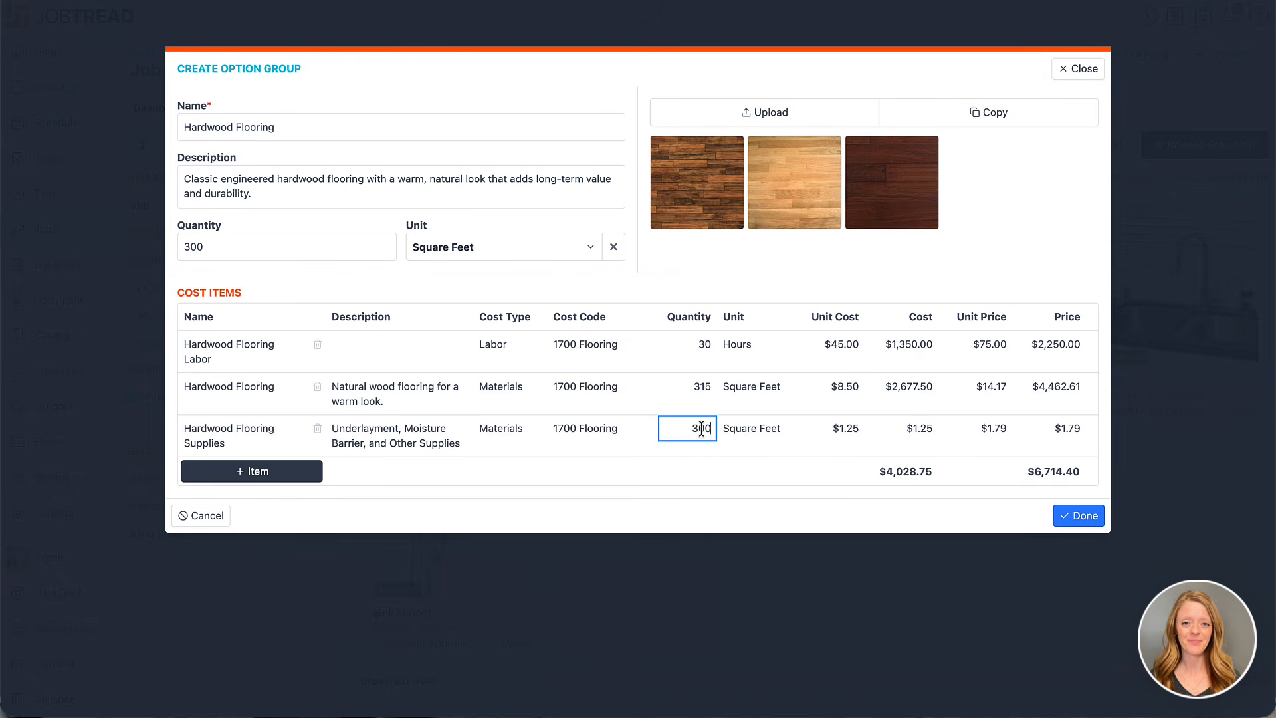
click(700, 487)
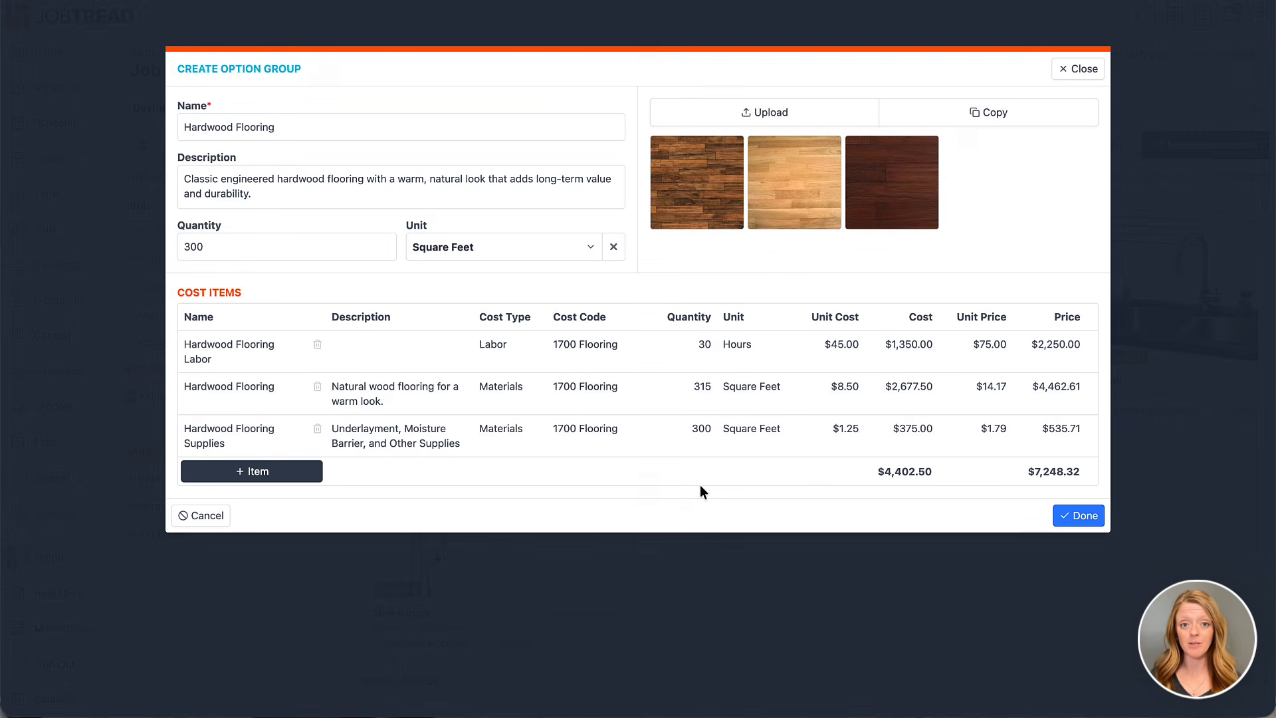
click(1067, 516)
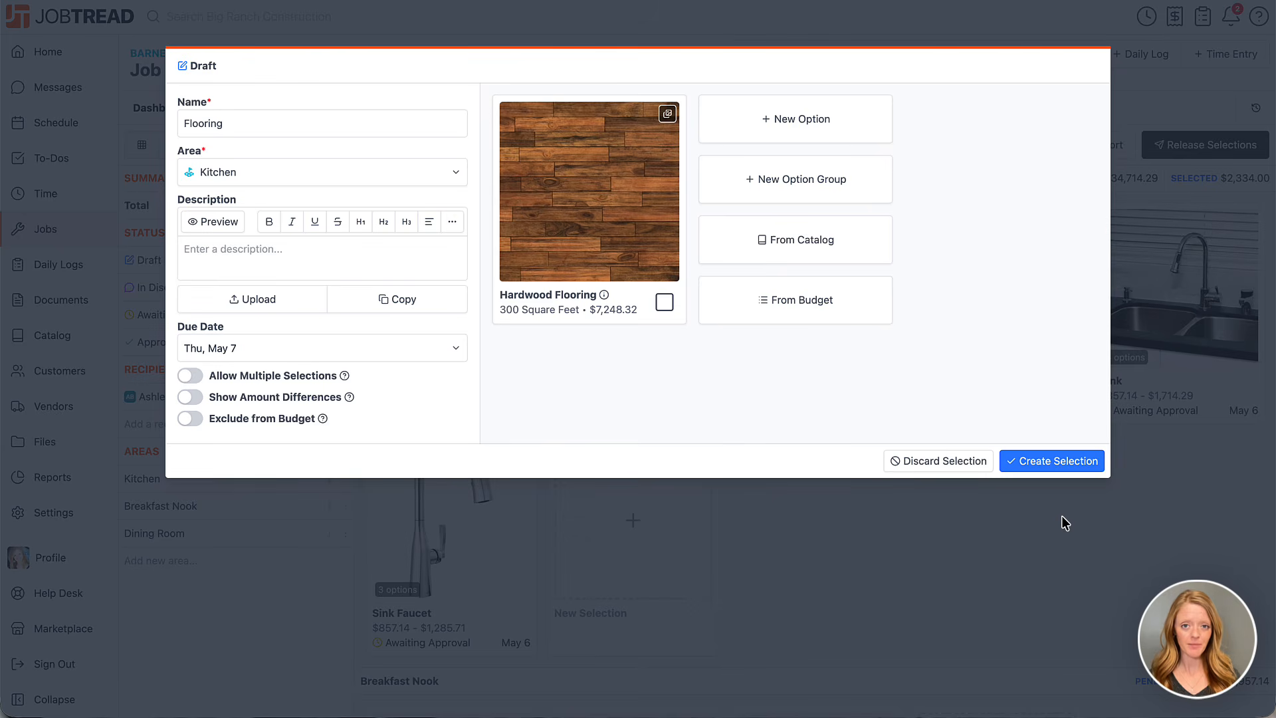
Add a second option group named Tile Flooring and paste in its description of durable, water-resistant porcelain tile flooring
click(831, 197)
text(Tile Flooring)
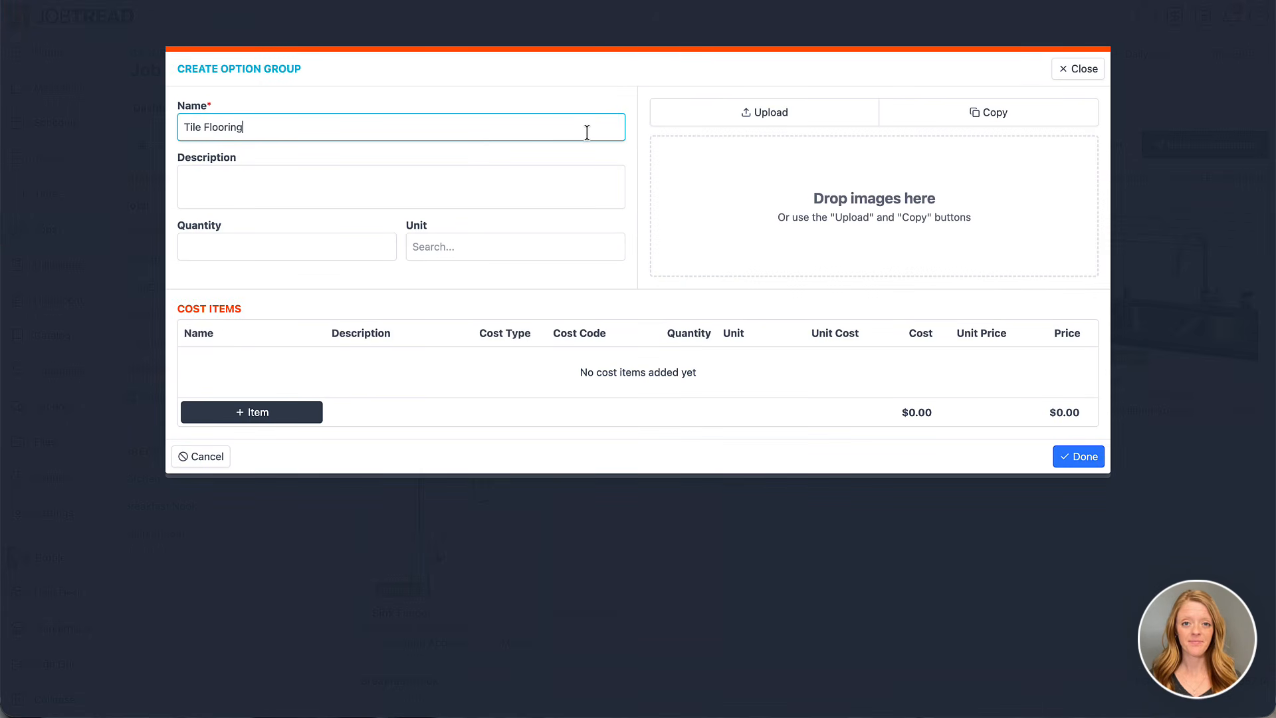
click(565, 174)
text(Durable porcelain tile flooring with a clean, modern finish that is water-resistant and easy to maintain.)
Set the Tile Flooring group's quantity to 300 Square Feet and add the three tile flooring images to it
click(389, 247)
text(300)
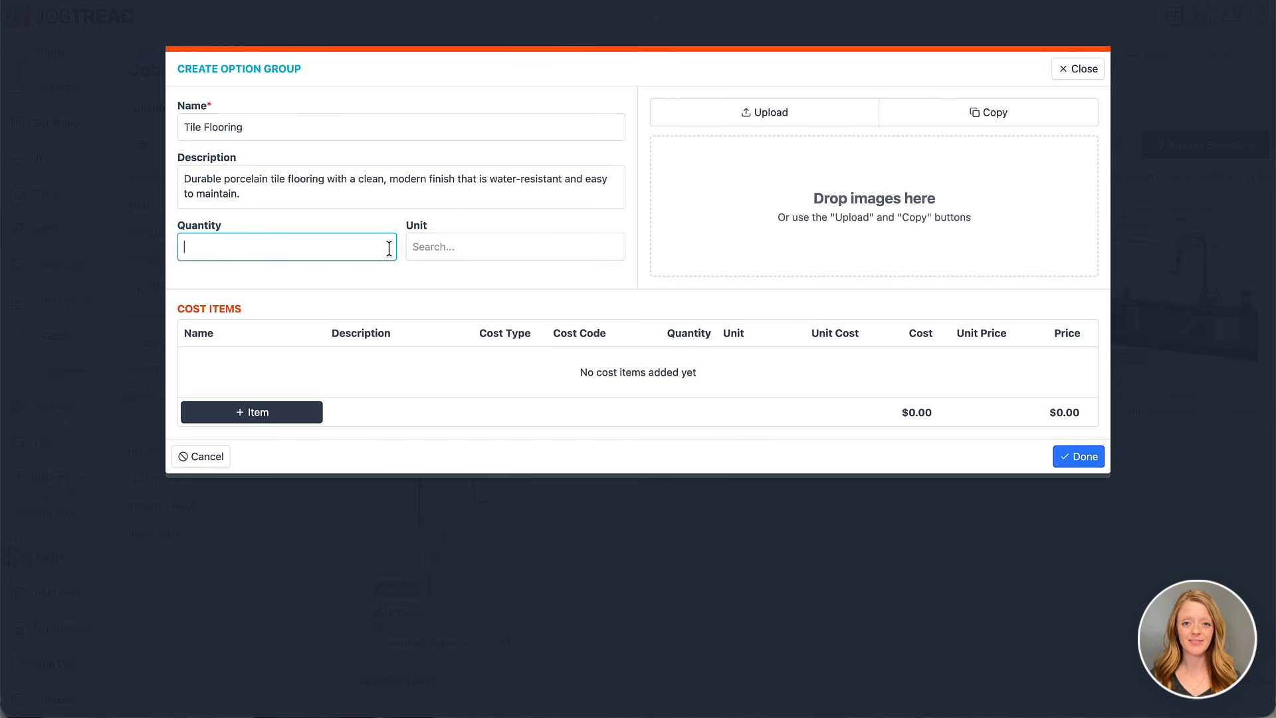
click(497, 257)
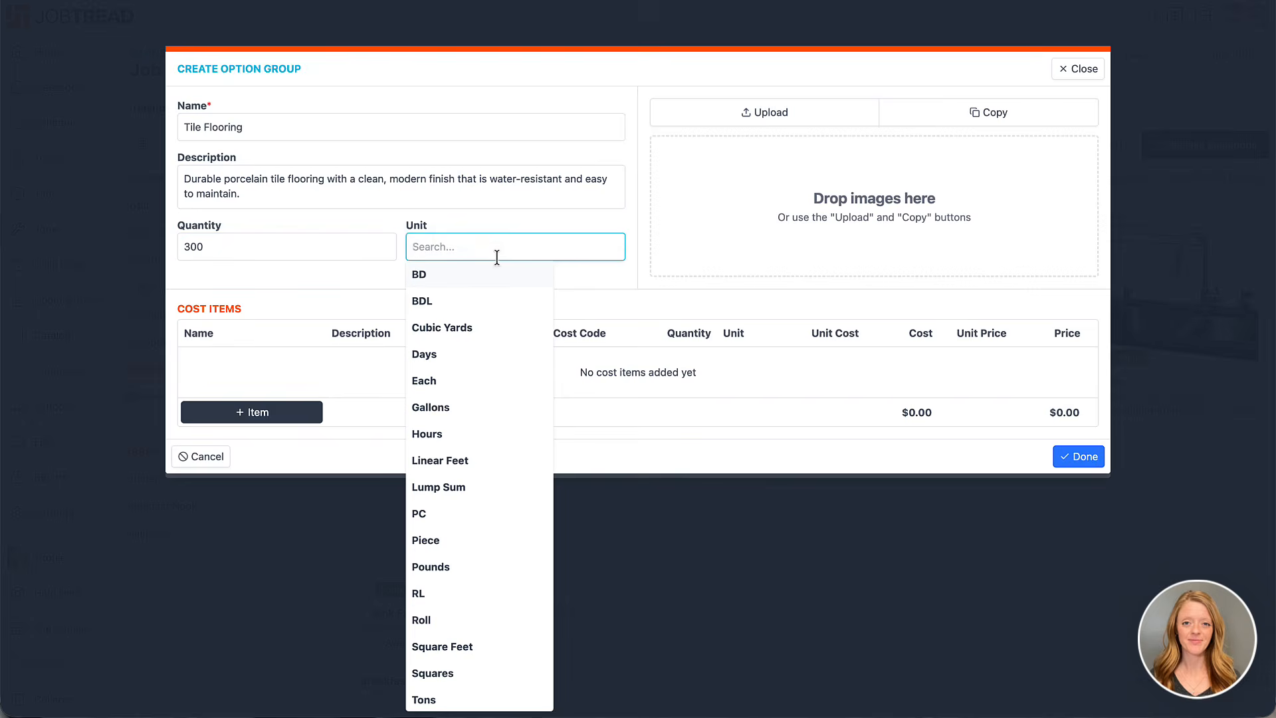
text(sq)
click(487, 279)
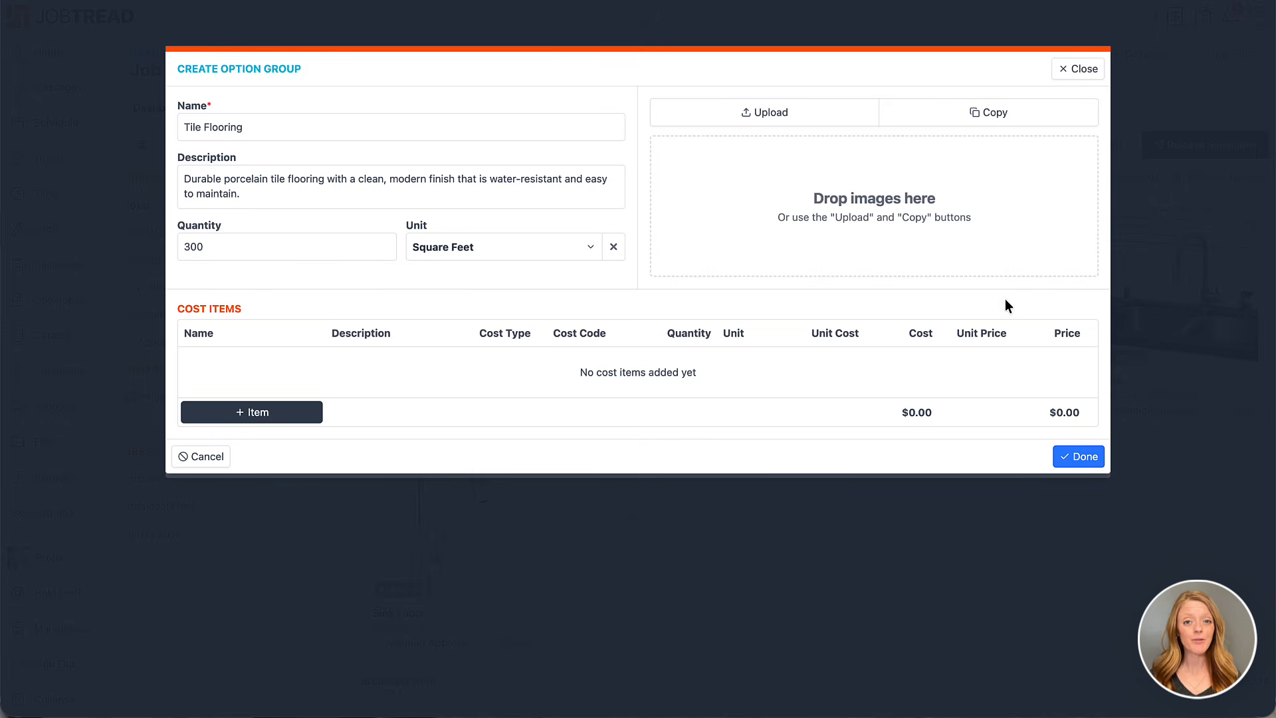
drag(1249, 213, 1052, 216)
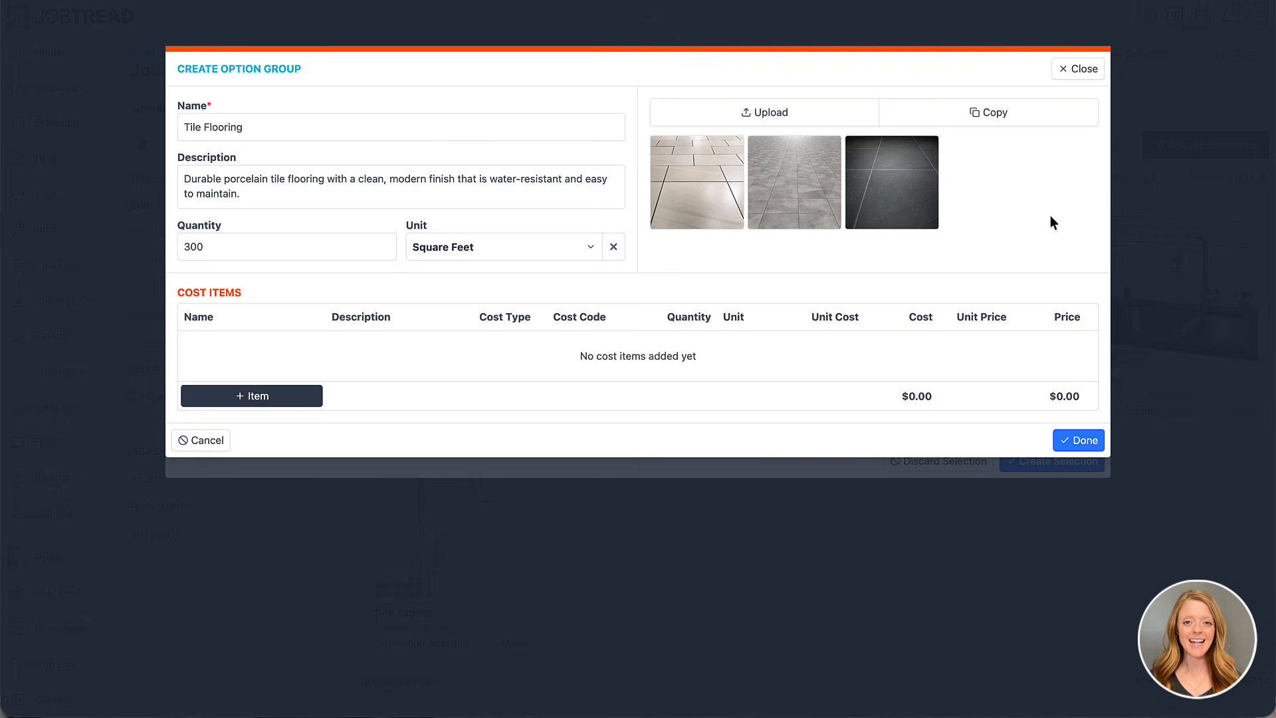
Search the organization's catalog for "tile flooring" and add Tile Flooring, Tile Flooring Labor and Tile Flooring Supplies as cost items
click(300, 403)
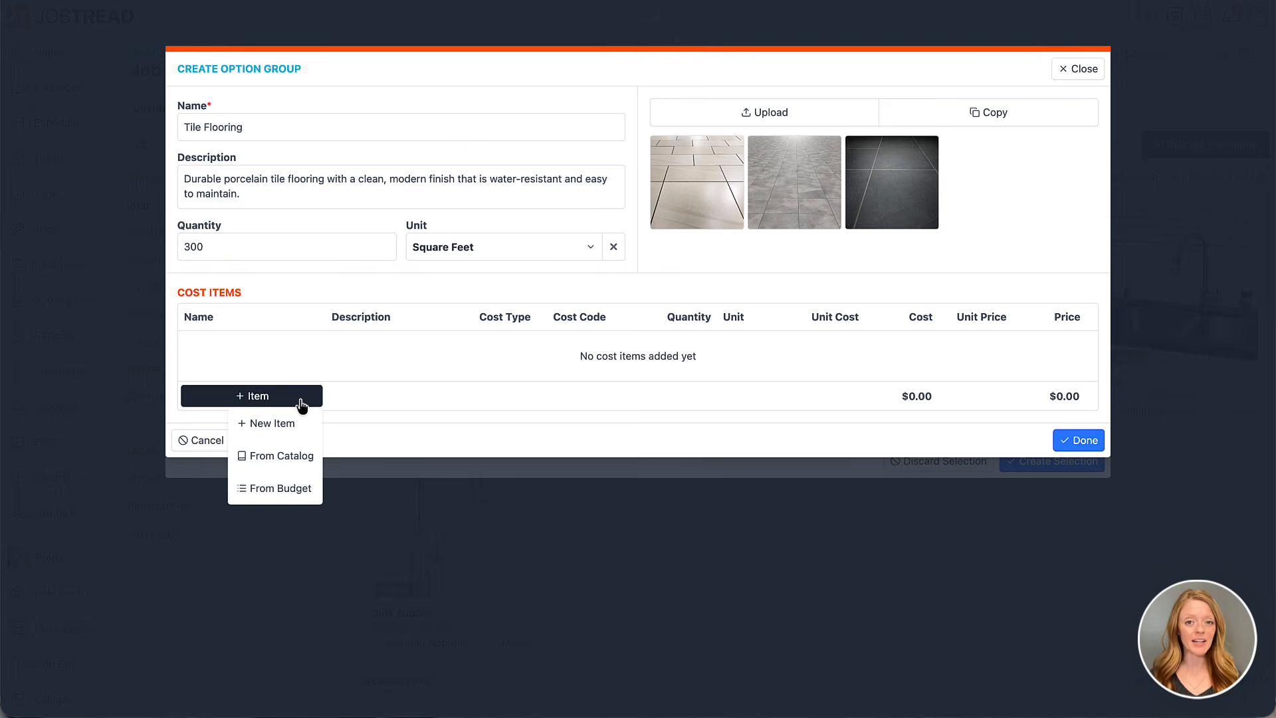
click(289, 455)
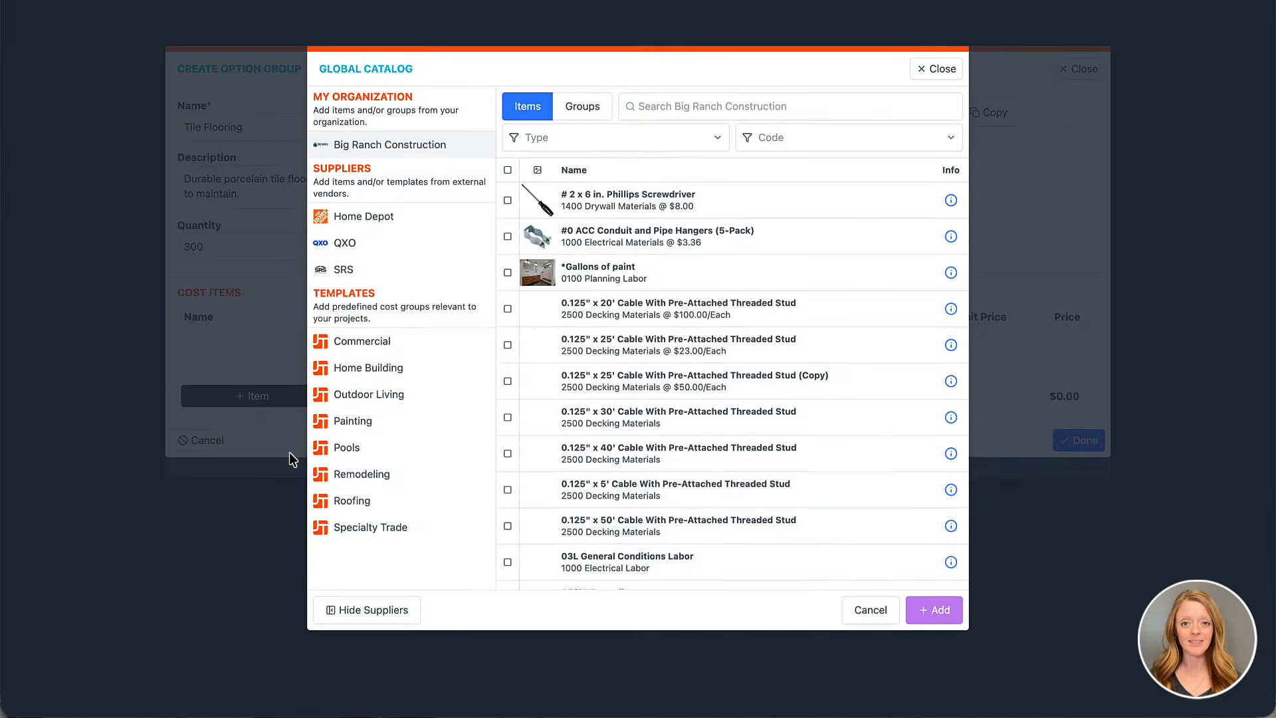
click(655, 110)
text(tile flooring)
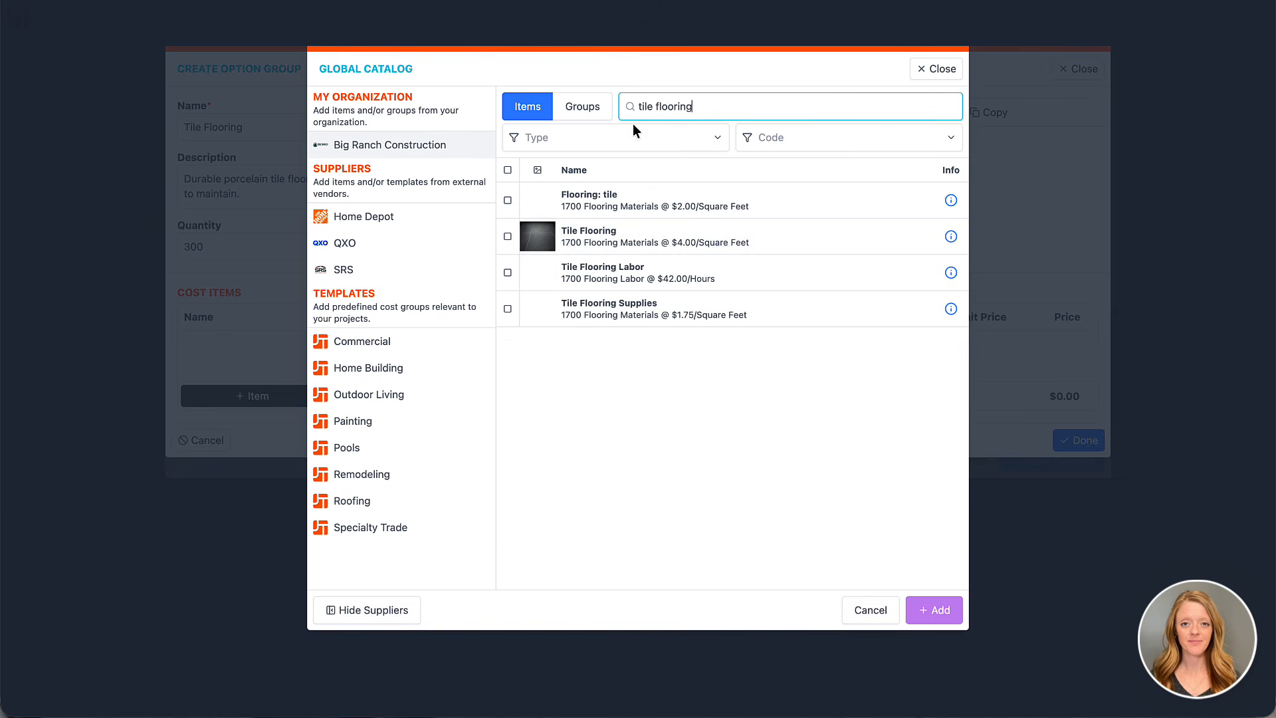
click(507, 237)
click(507, 272)
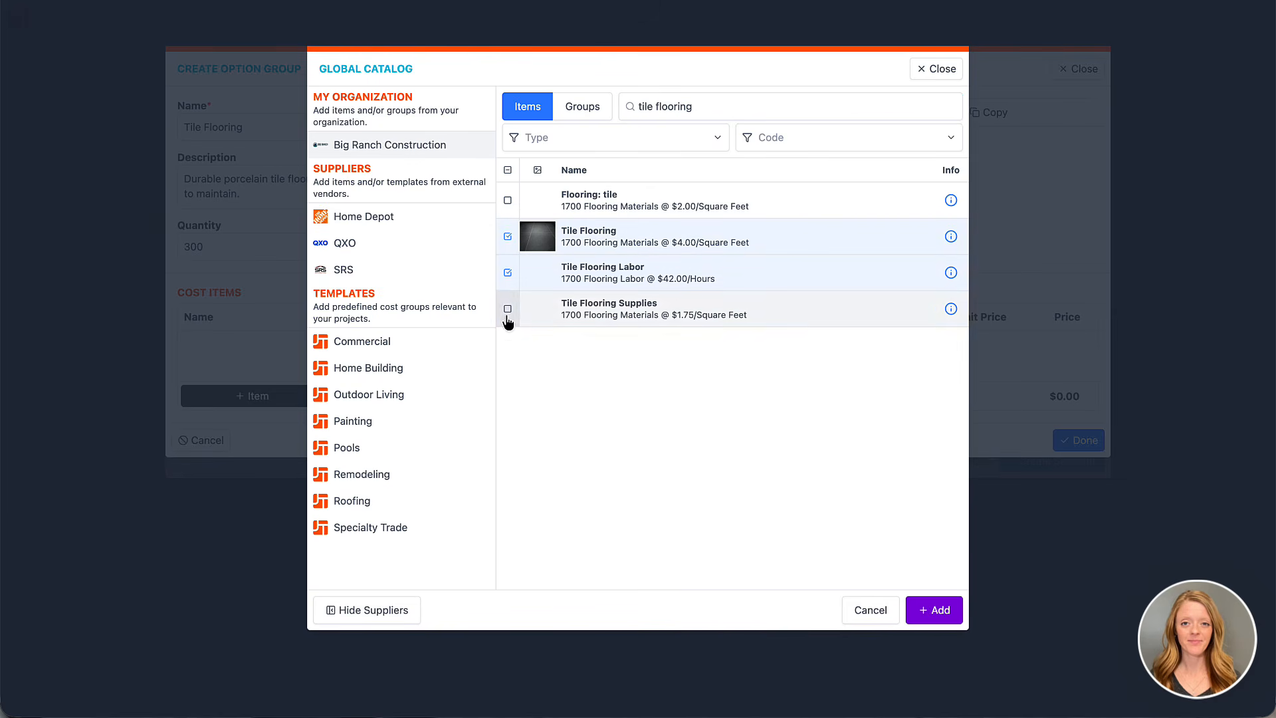
click(507, 308)
click(940, 608)
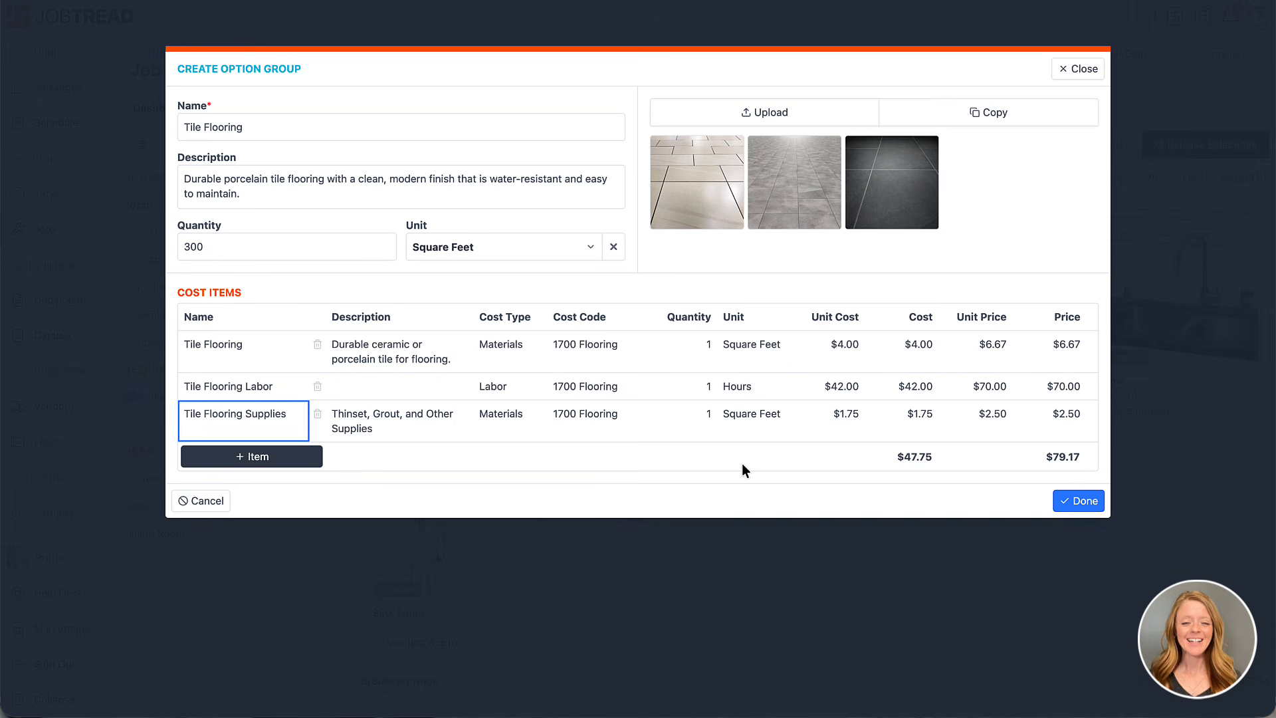
Set the quantities to 315 for Tile Flooring, 46 for Tile Flooring Labor and 300 for Tile Flooring Supplies, and finish the option group
click(707, 348)
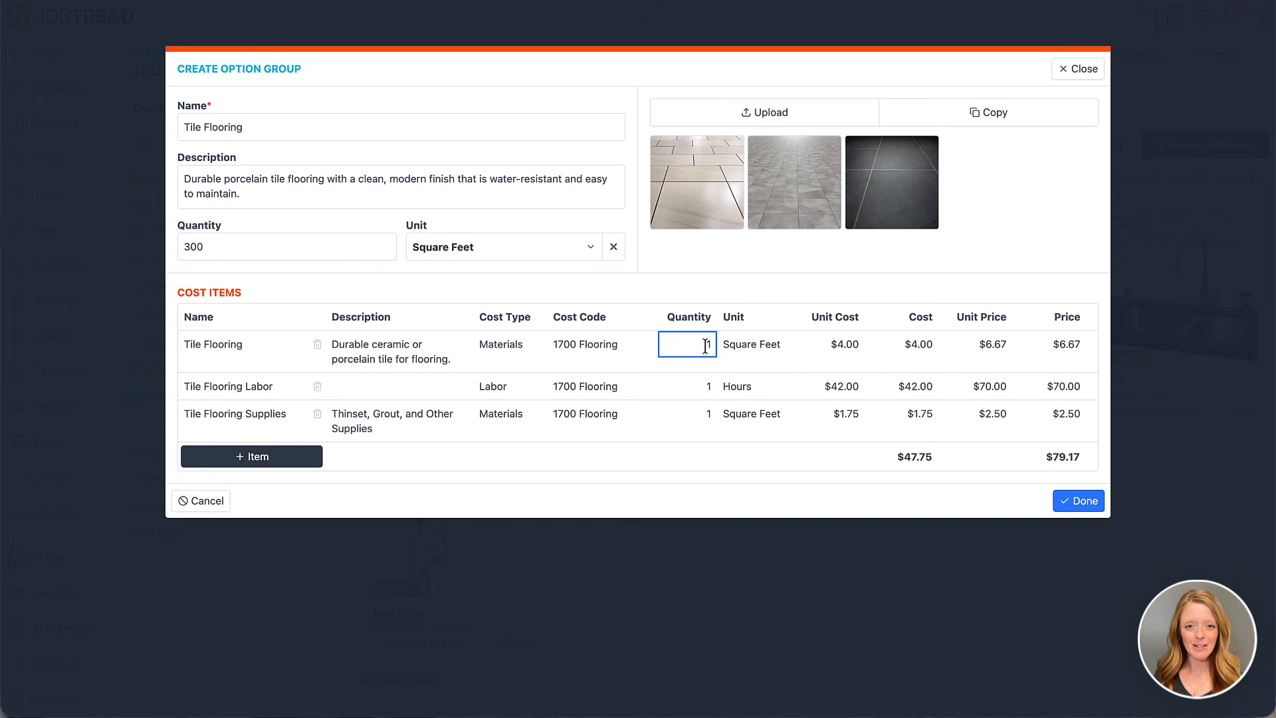
text(315)
click(699, 384)
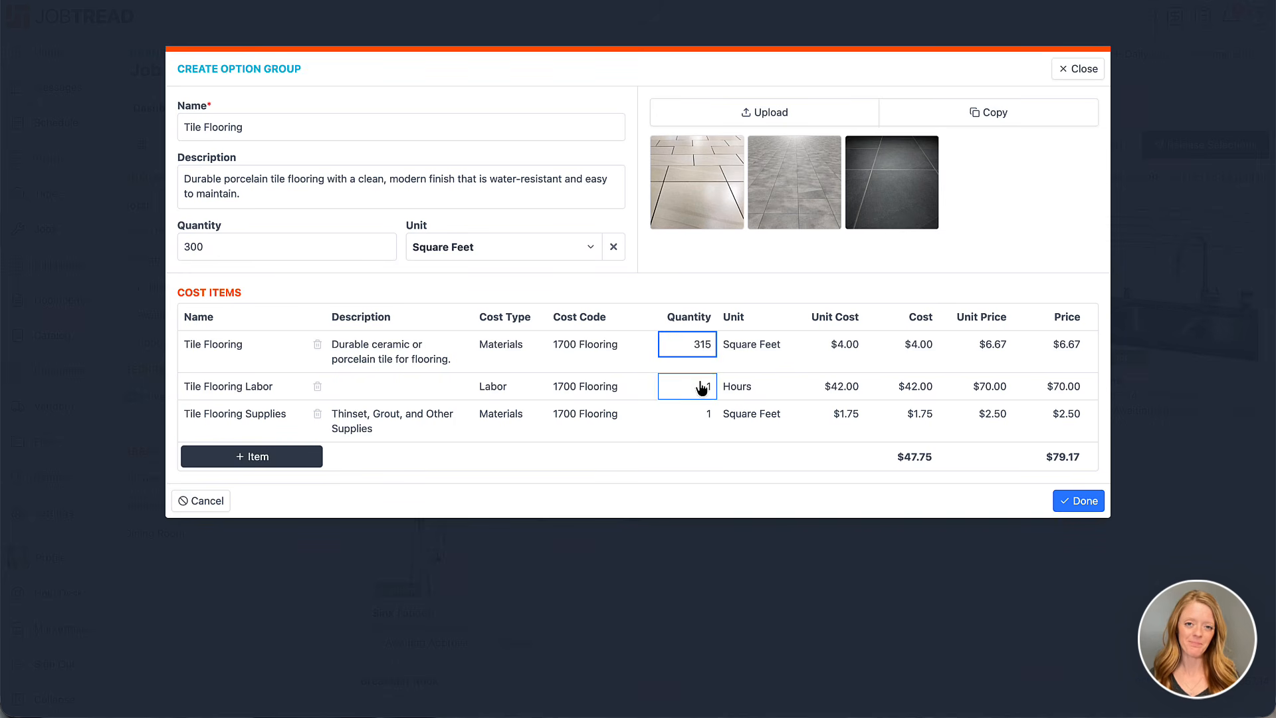
text(46)
click(703, 418)
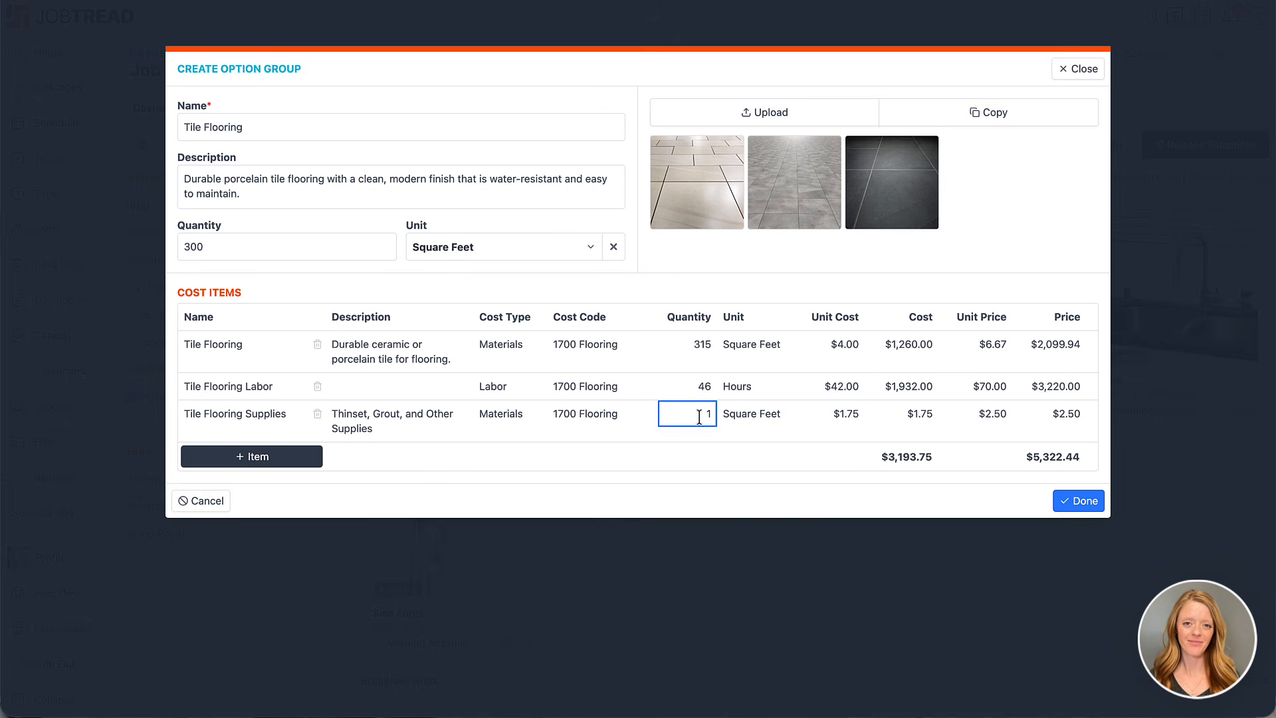
text(300)
click(724, 479)
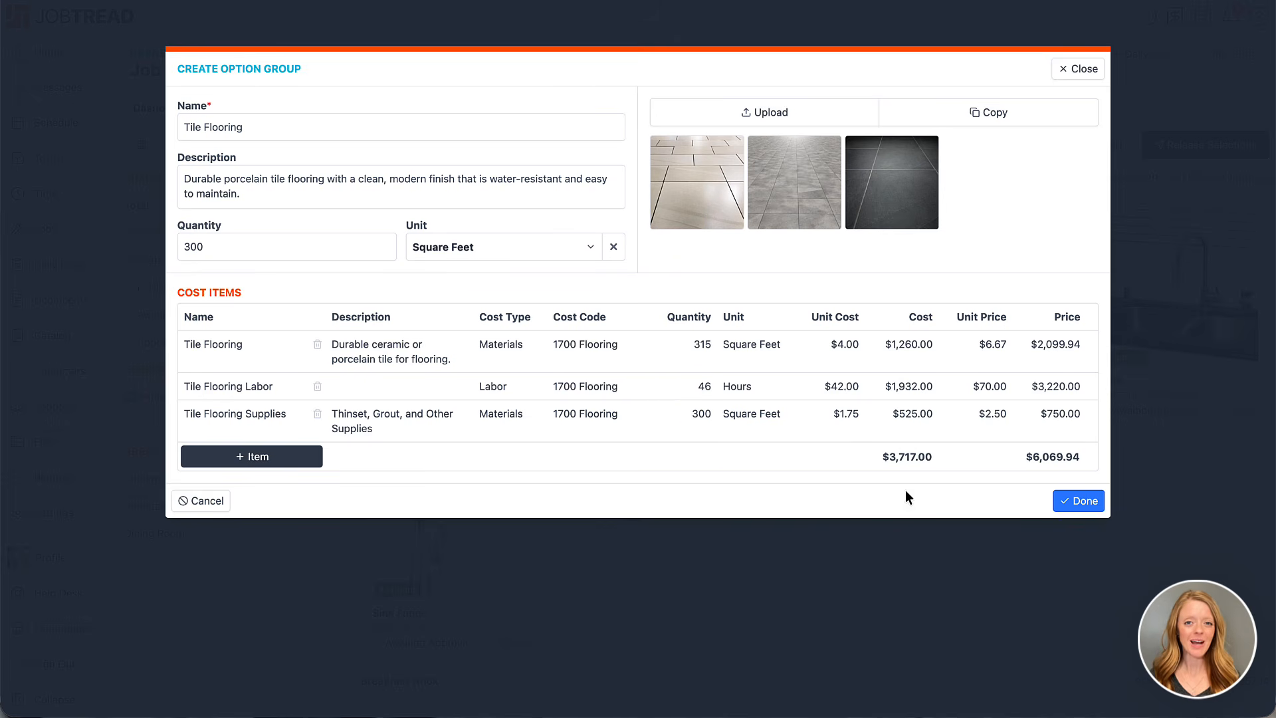
click(1076, 503)
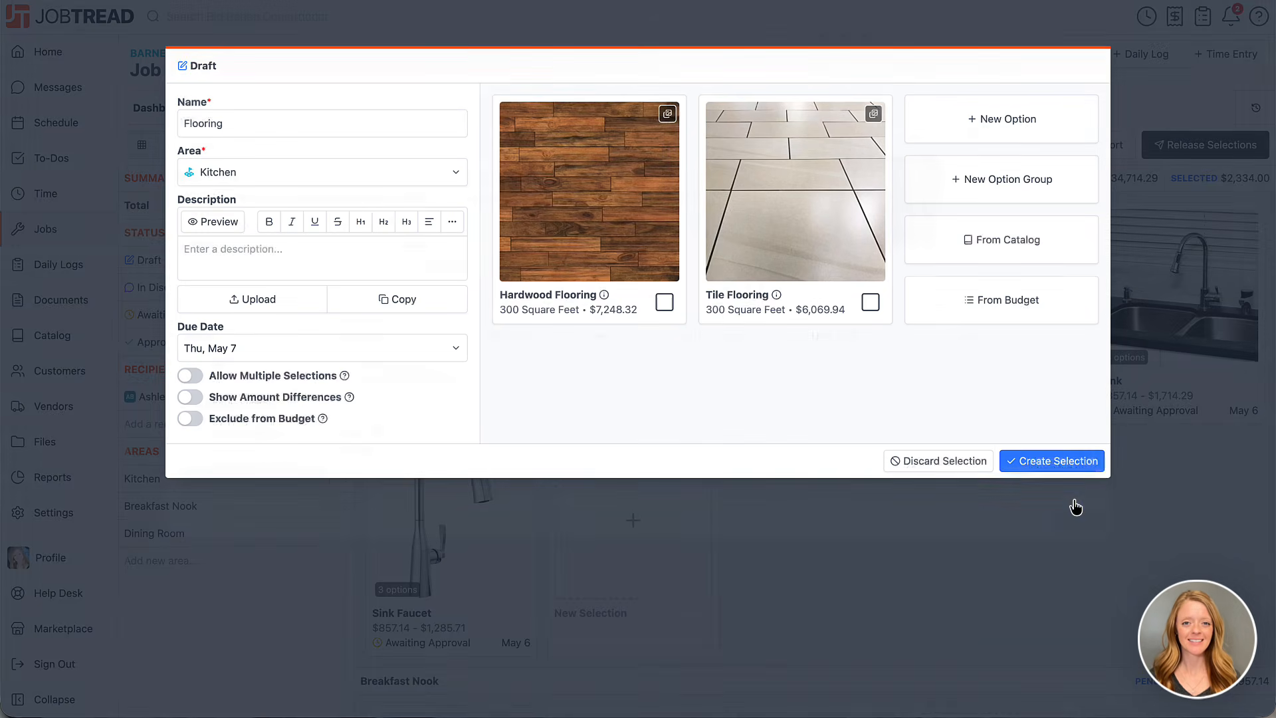
Create the Flooring selection and release only that selection to the recipients by email, without an added message
click(1058, 461)
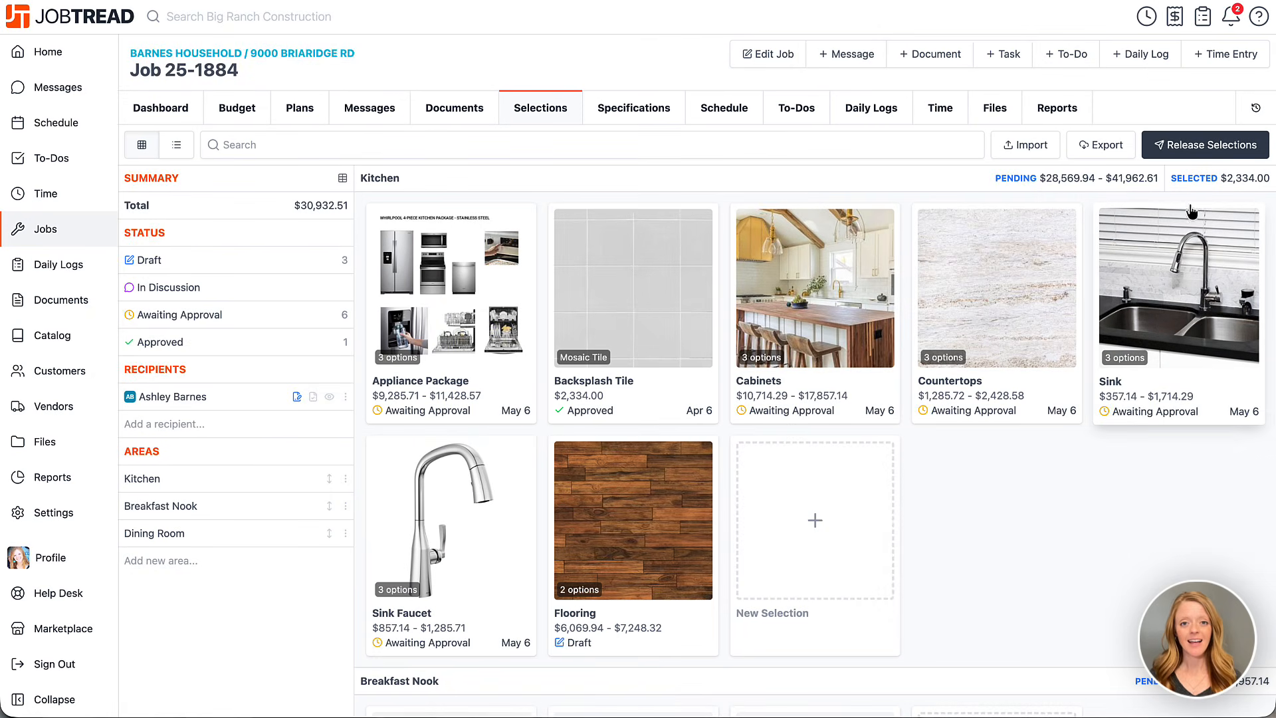
click(1193, 152)
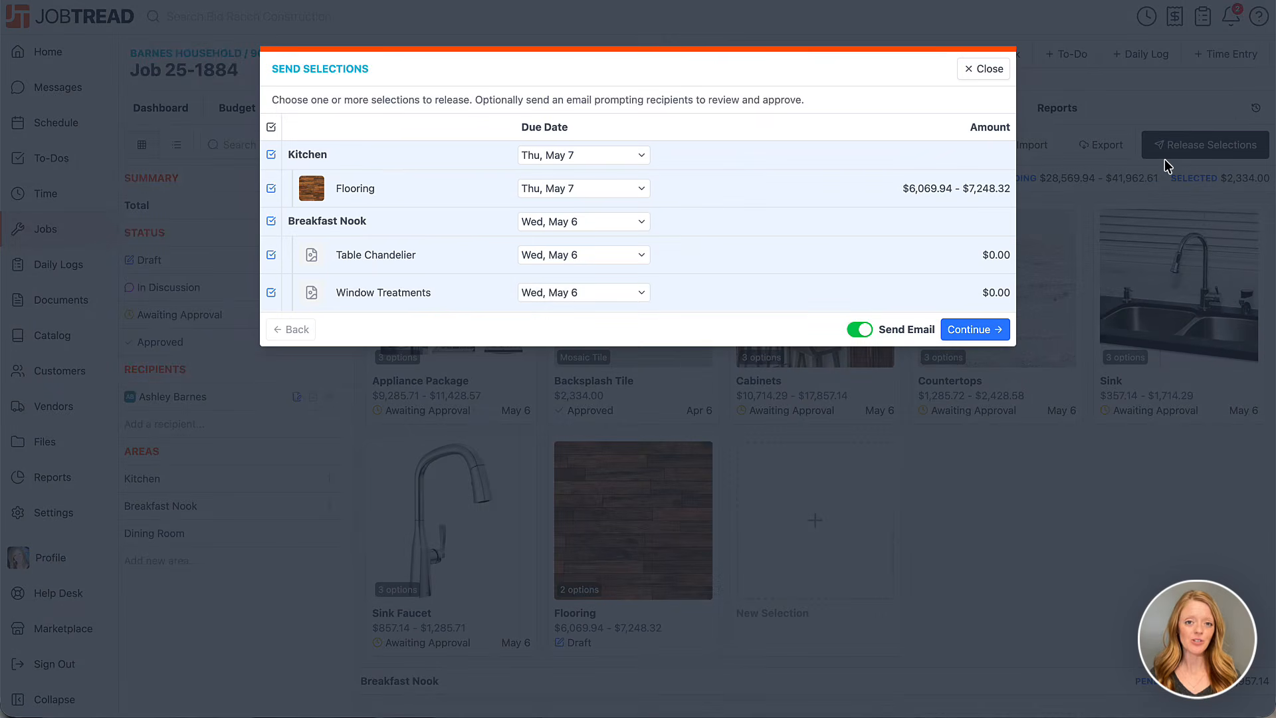
click(271, 126)
click(272, 188)
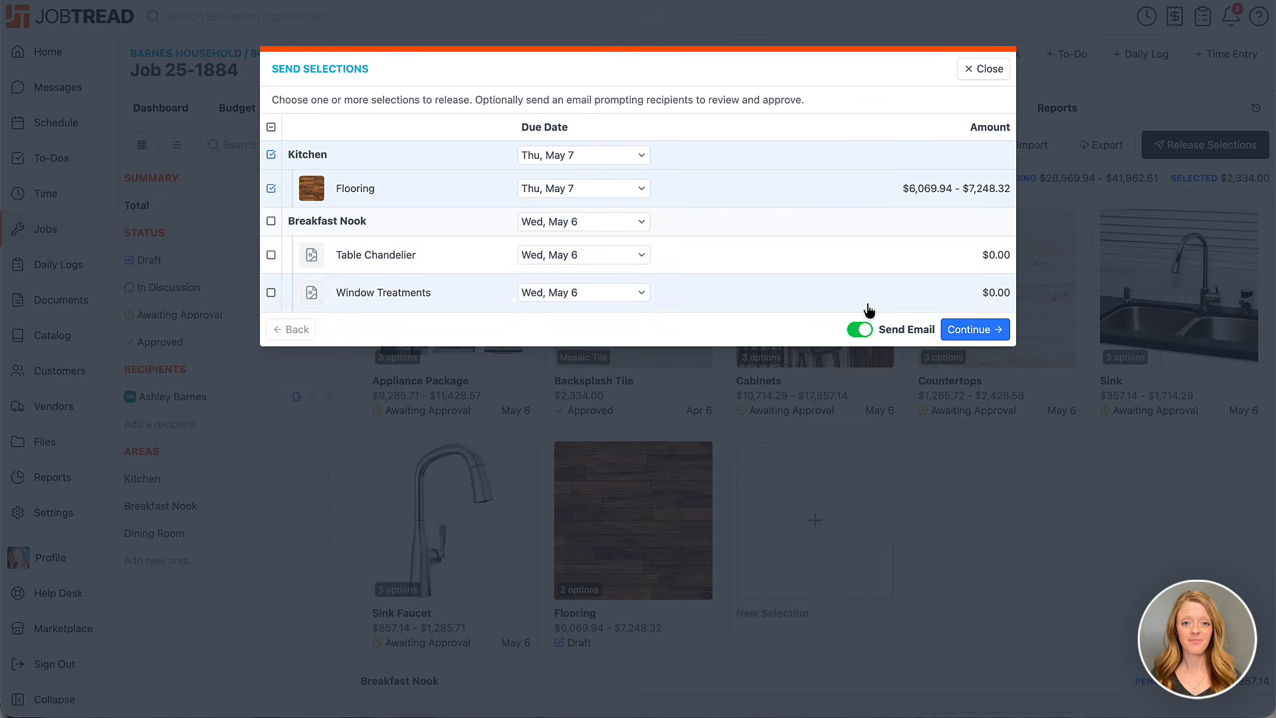
click(971, 329)
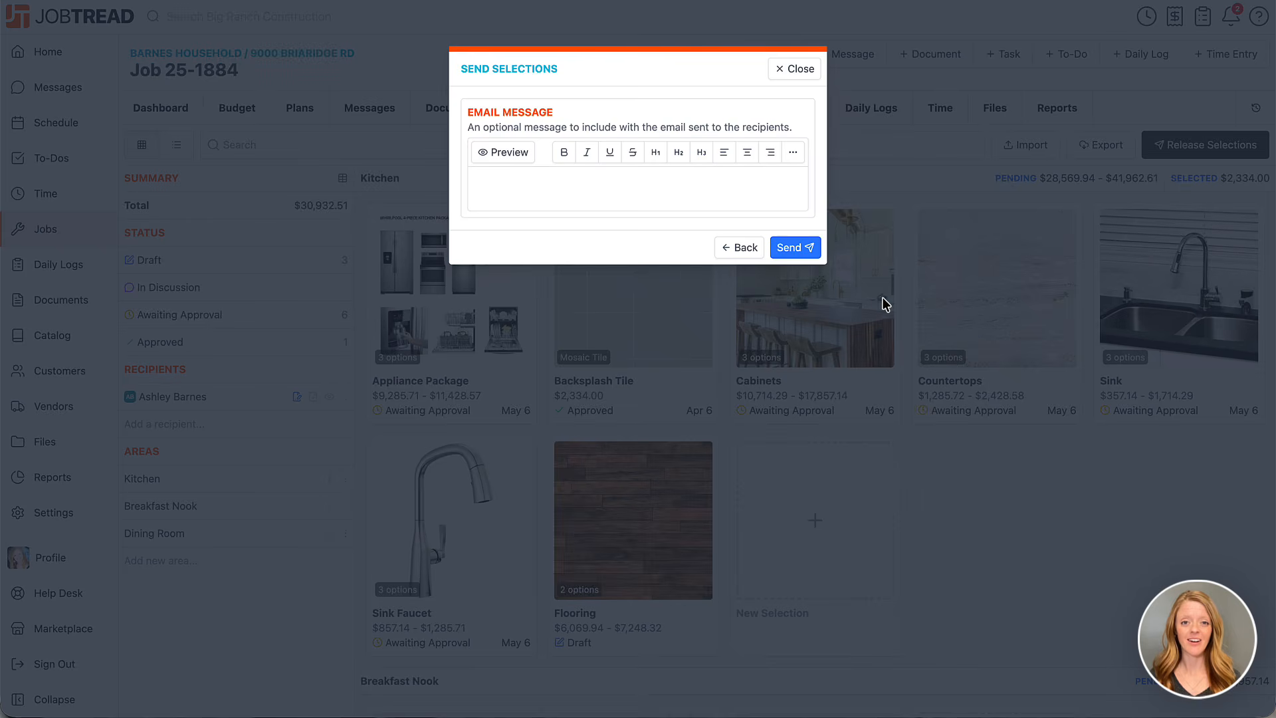
click(792, 249)
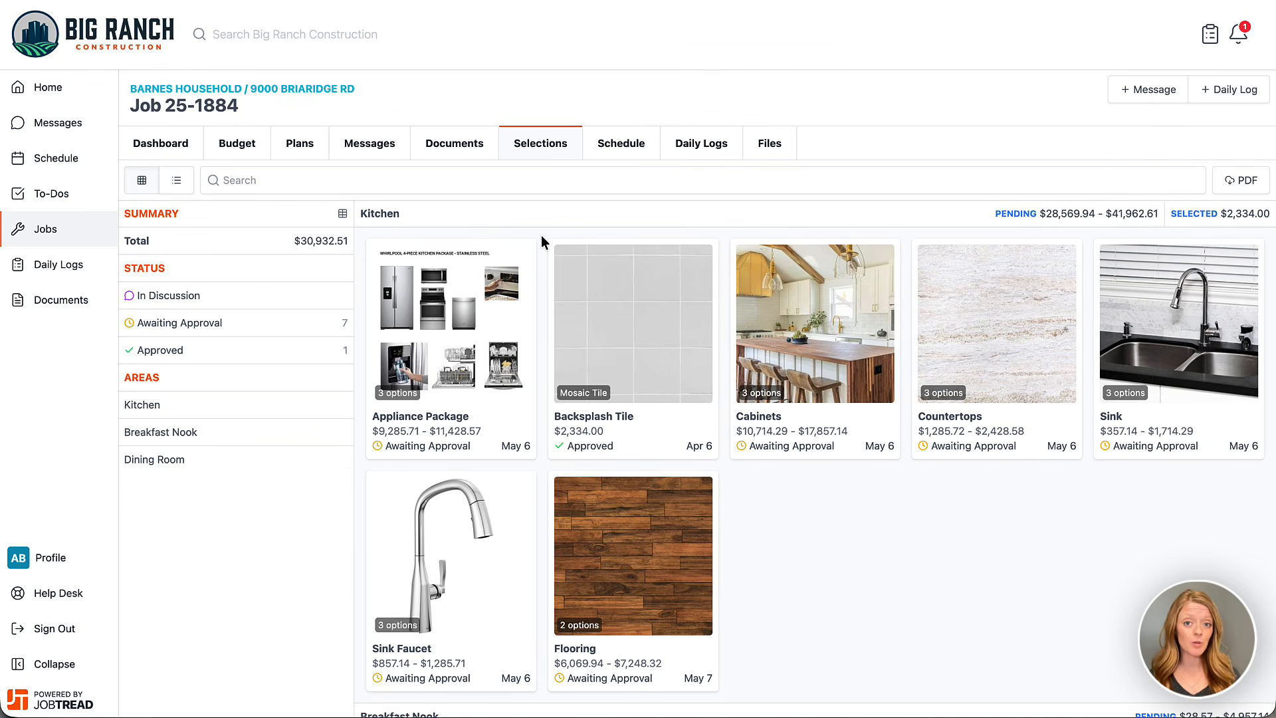
In the customer portal, choose Hardwood Flooring for the kitchen Flooring selection, sign it and approve it
click(587, 542)
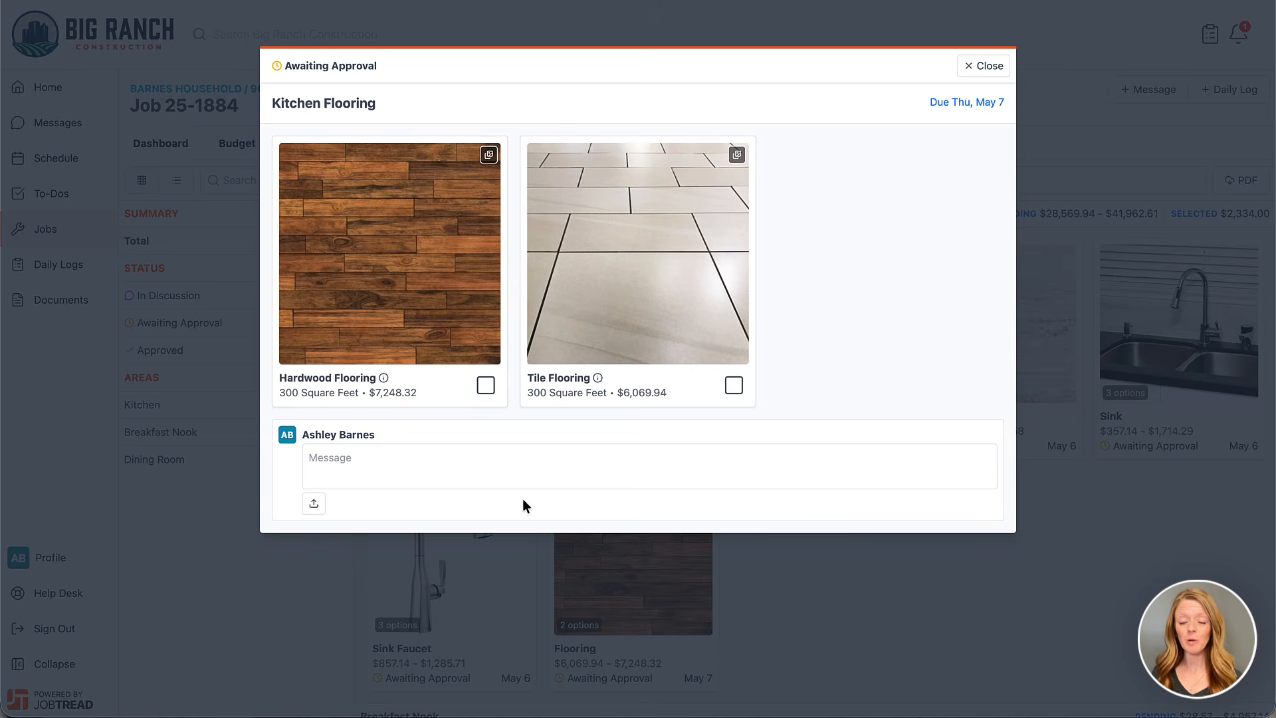
mouse_move(384, 382)
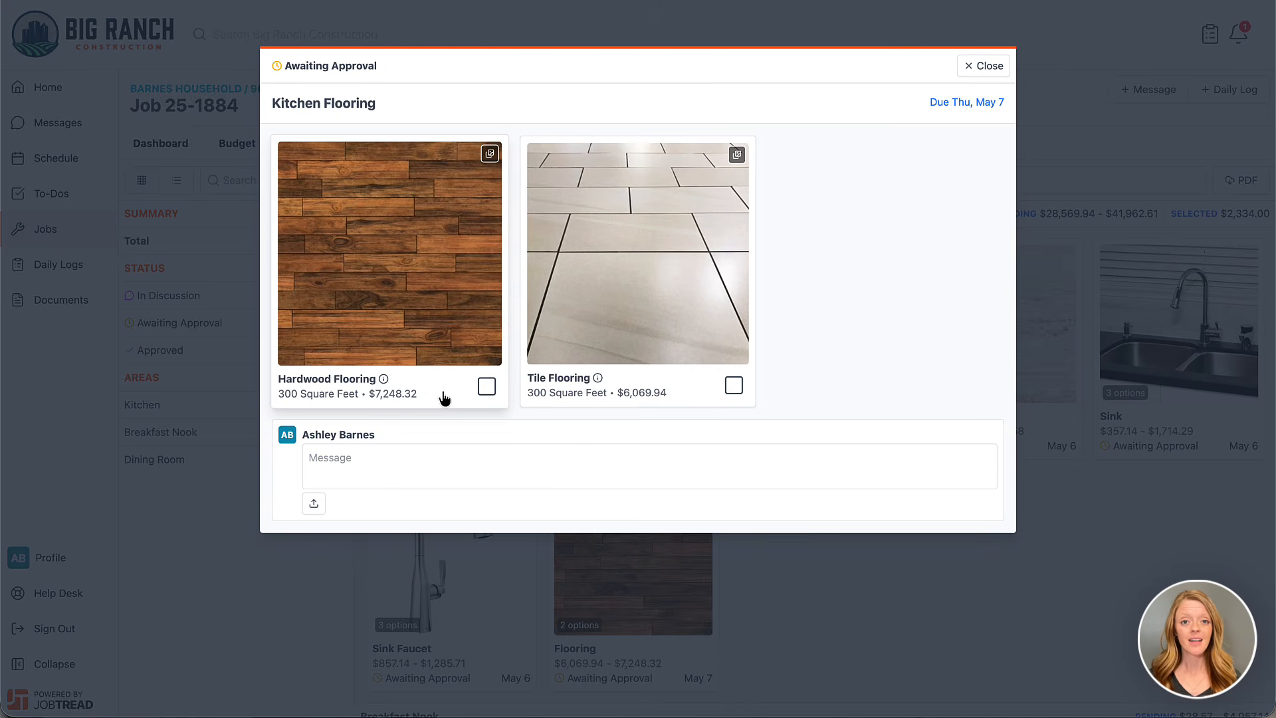
click(487, 386)
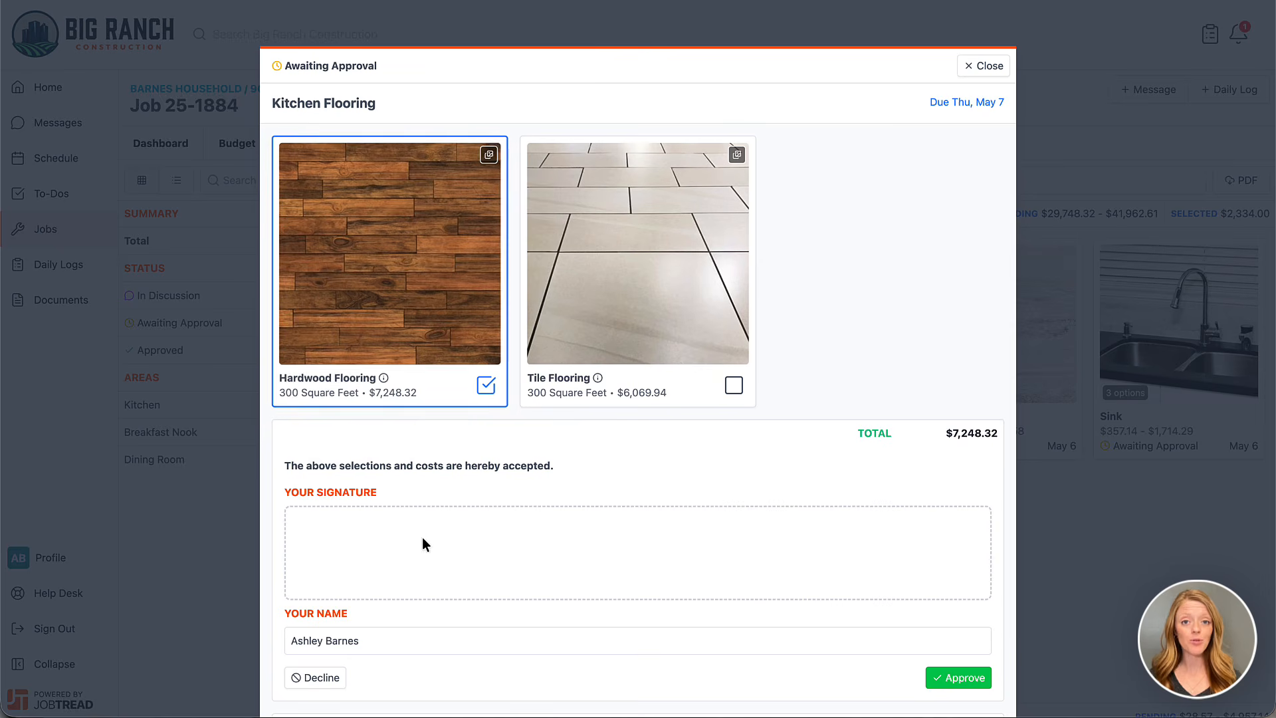
mouse_move(414, 538)
mouse_down()
mouse_move(400, 556)
mouse_move(565, 566)
mouse_up()
click(951, 672)
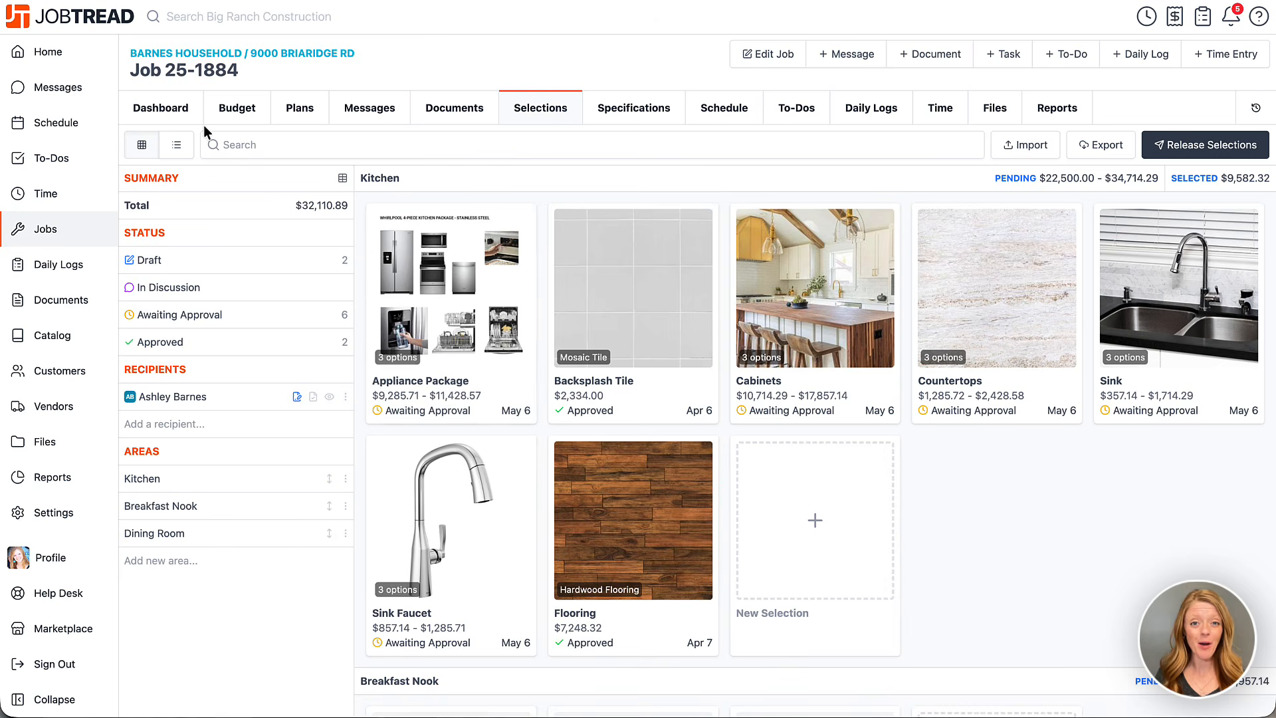
Examine the Hardwood Flooring group and its items under Selections in the job budget, including the estimating and costing columns
click(211, 113)
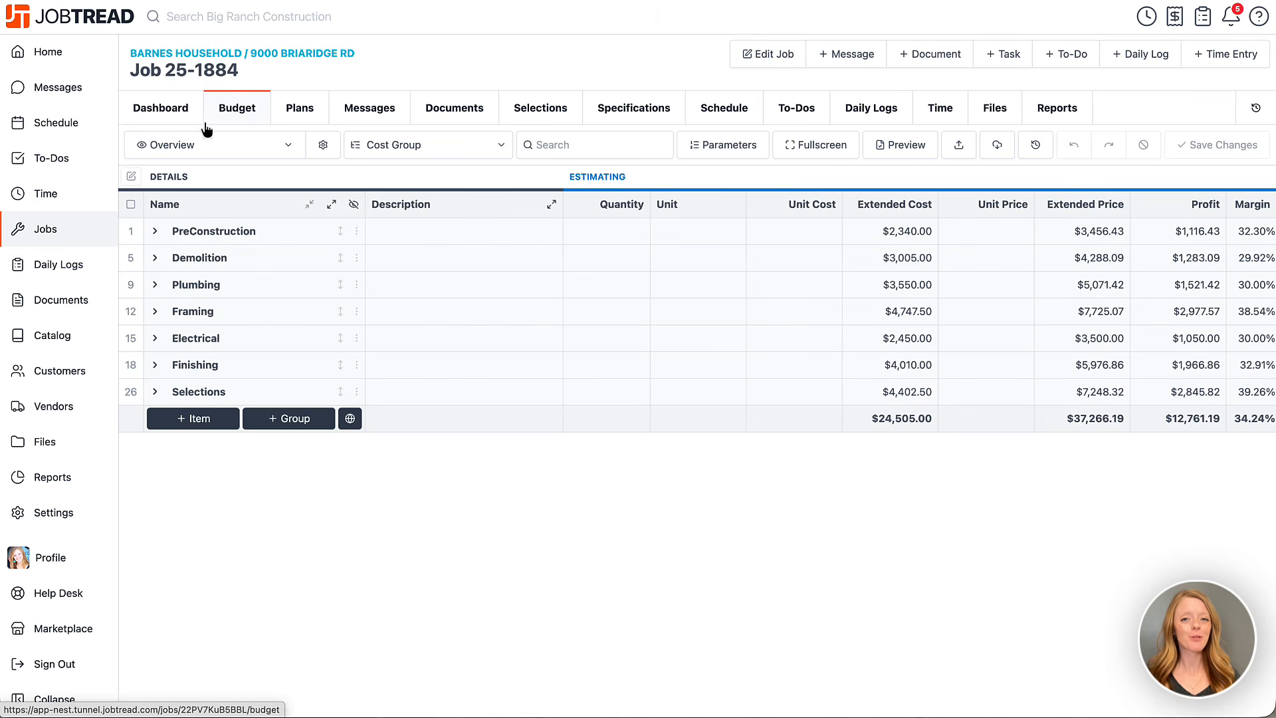
click(156, 392)
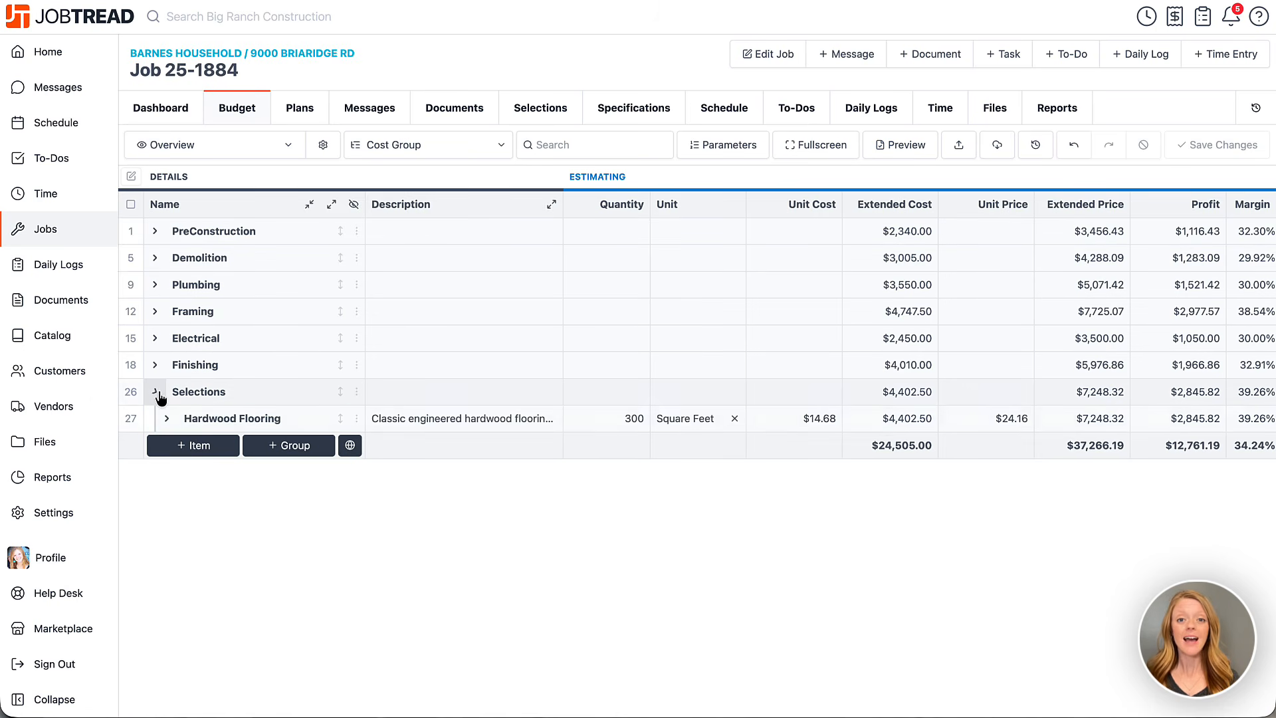
click(168, 420)
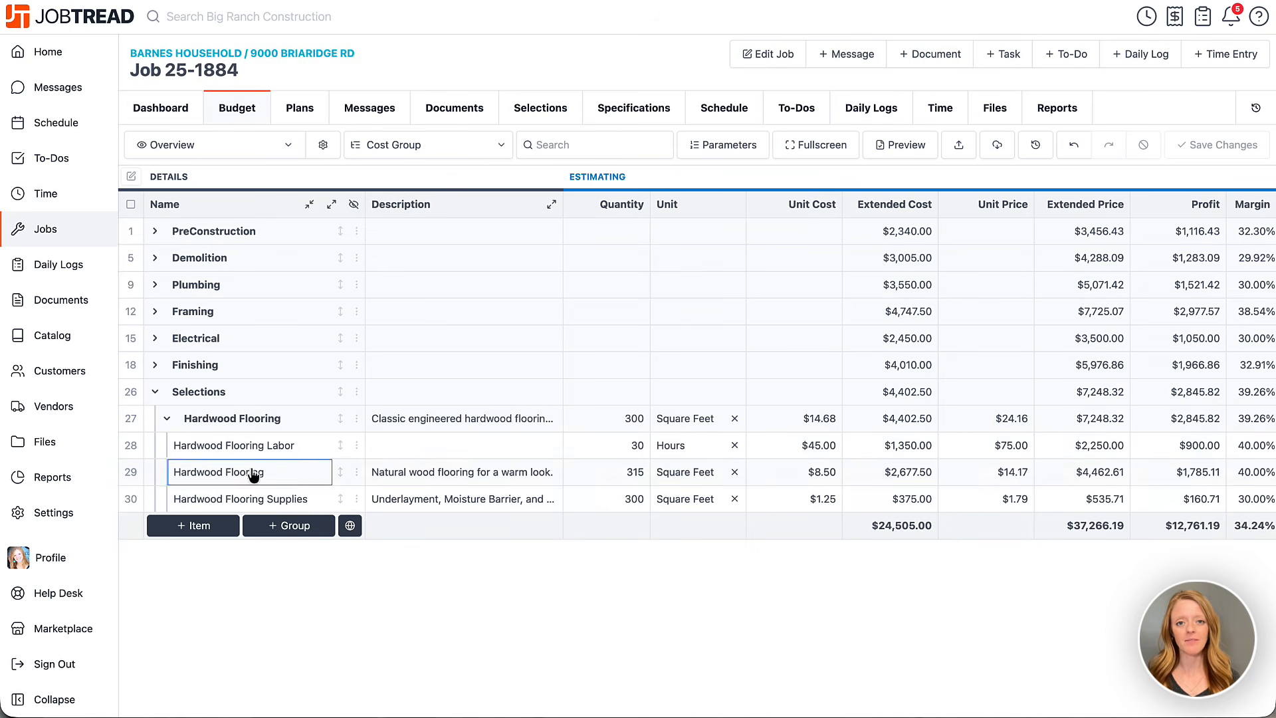
scroll(458, 477, right, 5)
scroll(452, 477, right, 3)
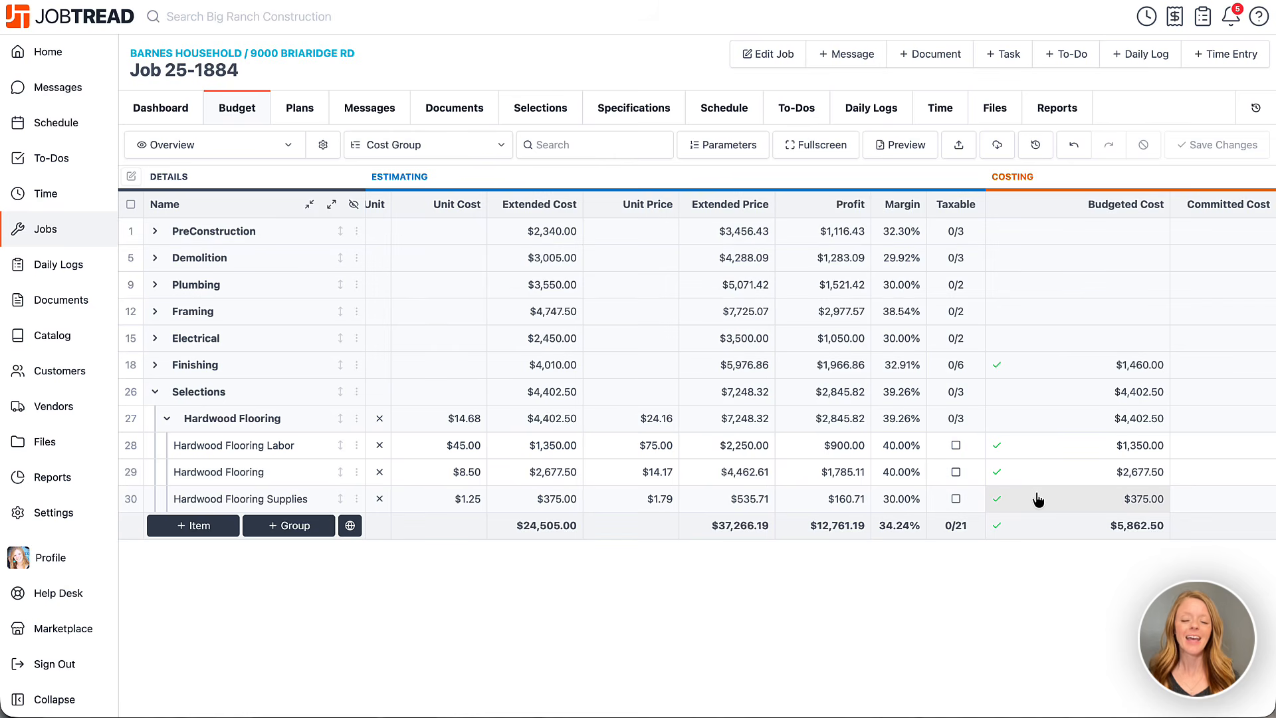
scroll(1038, 500, left, 8)
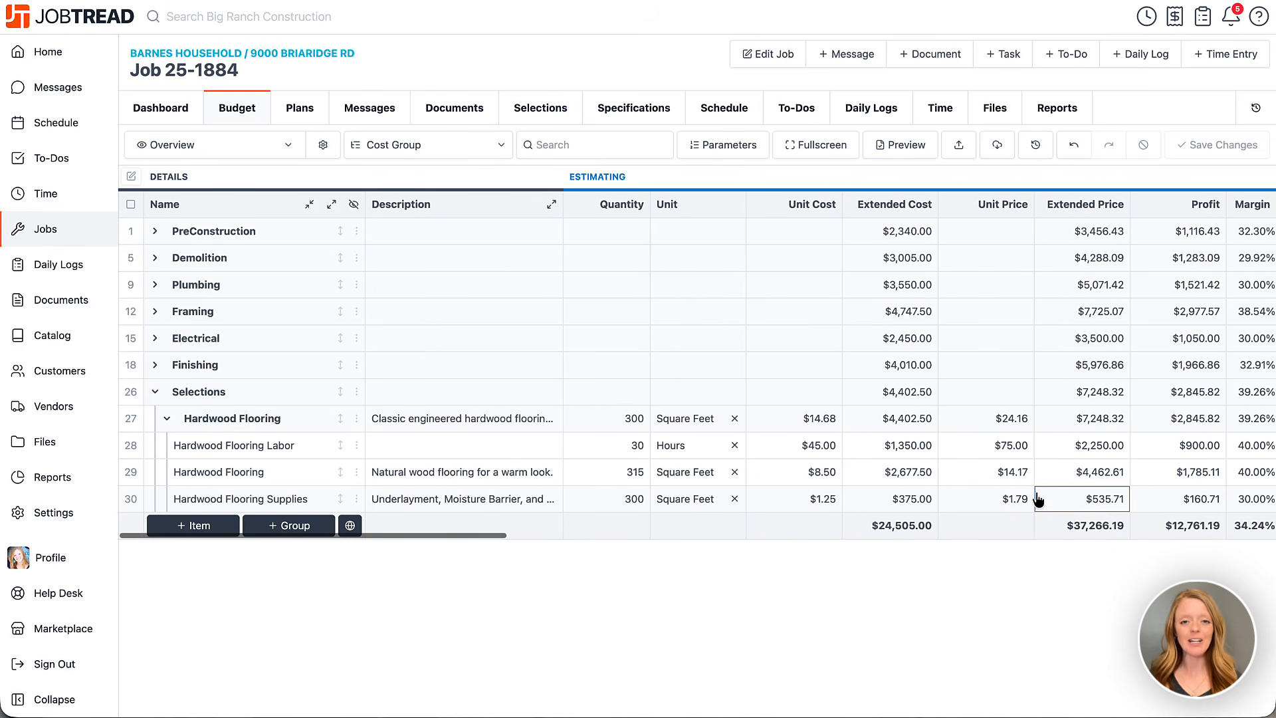